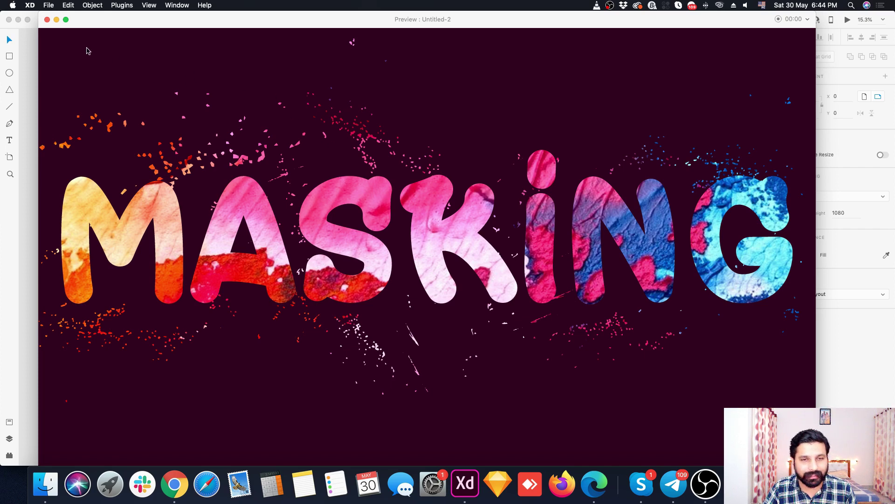
# - Close the preview and examine the masked painting examples and the MASKING text around the Web 1920 – 3 artboard
pyautogui.click(47, 19)
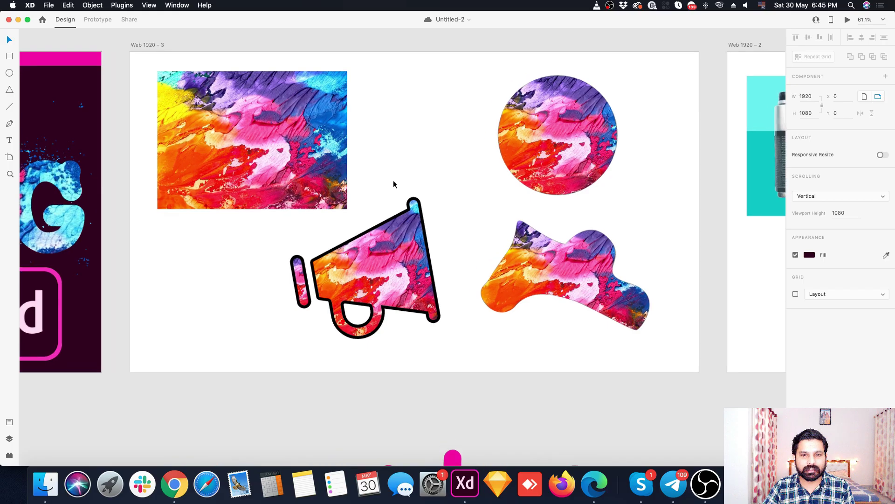
pyautogui.scroll(2, 326, 149)
pyautogui.click(583, 268)
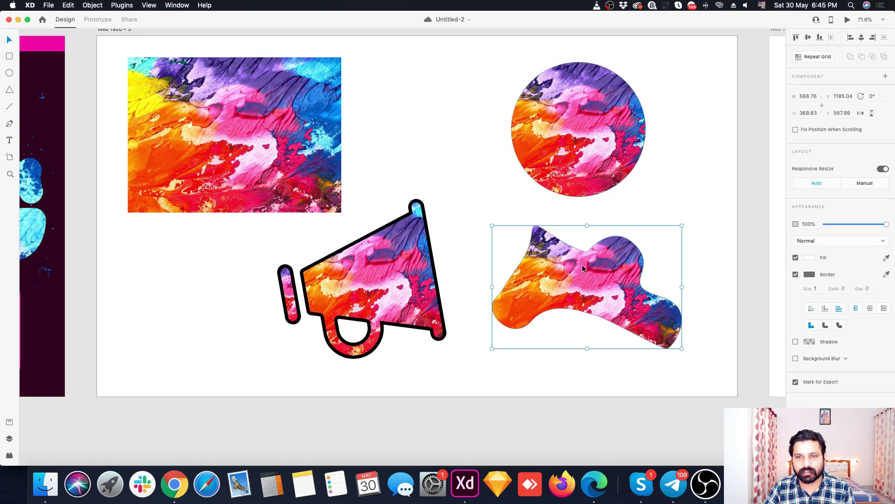
pyautogui.click(446, 100)
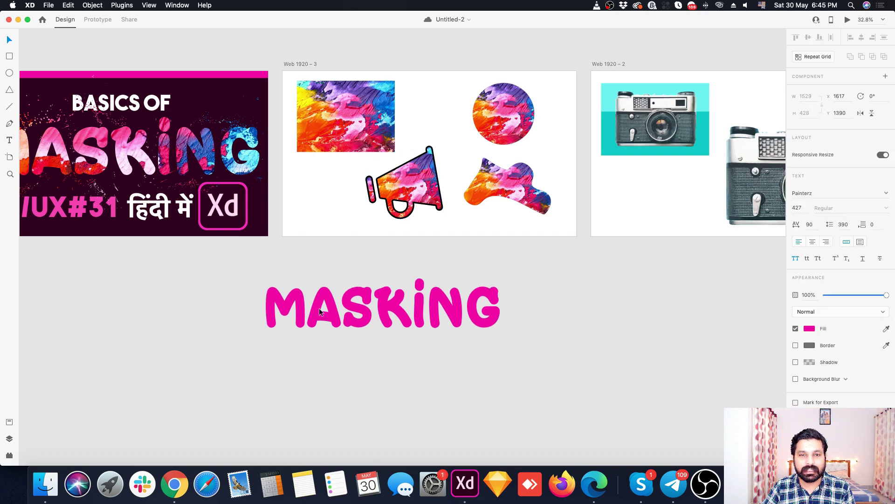
pyautogui.scroll(3, 319, 308)
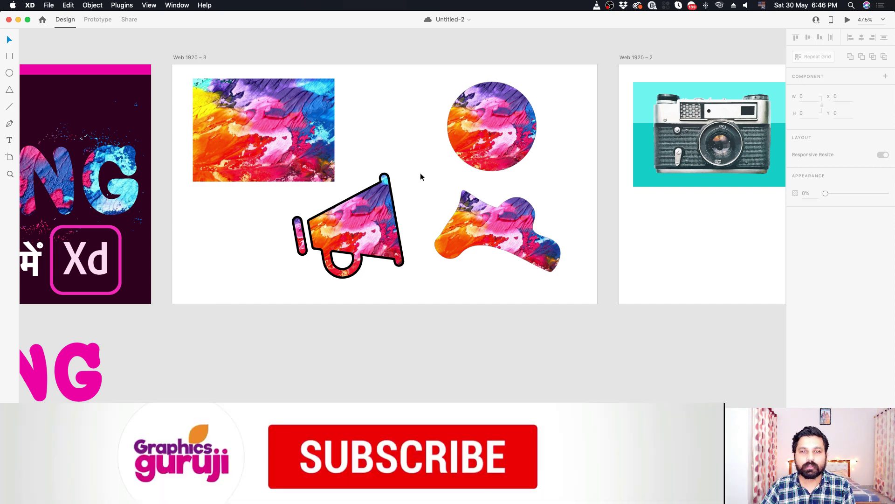
pyautogui.scroll(5, 421, 177)
pyautogui.click(470, 102)
pyautogui.scroll(-5, 473, 146)
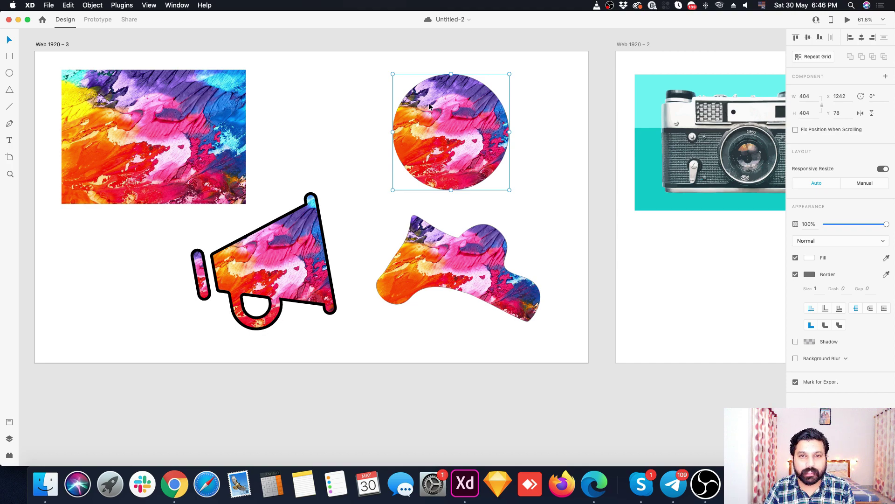
# - Duplicate the Web 1920 – 3 artboard directly below it and delete the circle, freeform shape and megaphone from the copy
pyautogui.scroll(-5, 432, 88)
pyautogui.keyDown('alt'); pyautogui.moveTo(251, 57); pyautogui.dragTo(256, 234); pyautogui.keyUp('alt')
pyautogui.moveTo(516, 262); pyautogui.dragTo(435, 357)
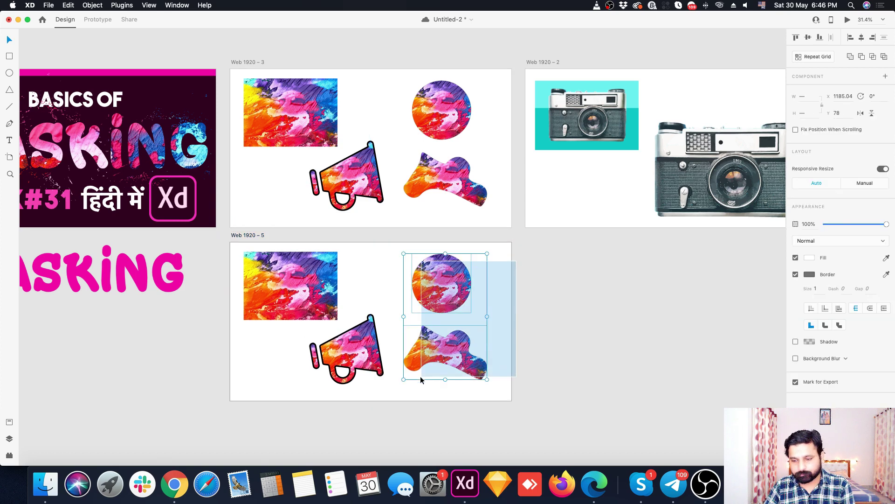
pyautogui.press('Delete')
pyautogui.click(348, 344)
pyautogui.press('Delete')
# - Enlarge the painting on the Web 1920 – 5 artboard to about 1116 by 811 and move it to about X 135, Y 112
pyautogui.scroll(5, 346, 342)
pyautogui.click(329, 304)
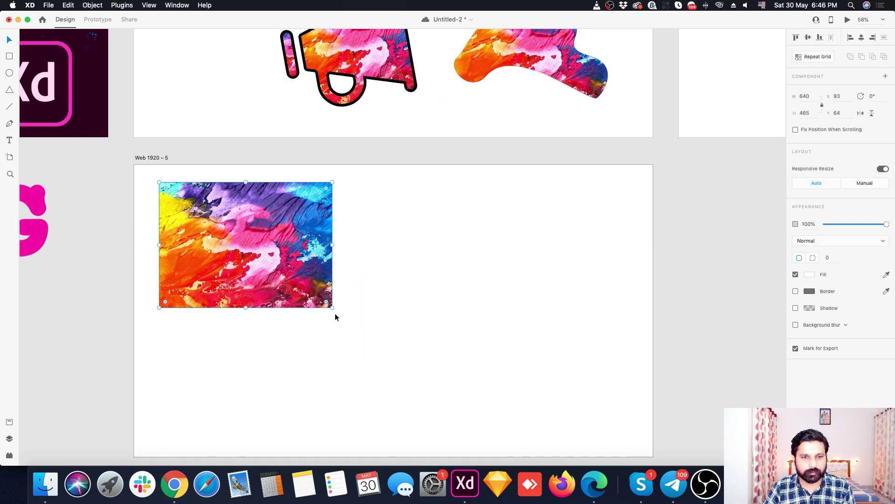
pyautogui.scroll(-3, 320, 208)
pyautogui.moveTo(328, 269); pyautogui.dragTo(409, 354)
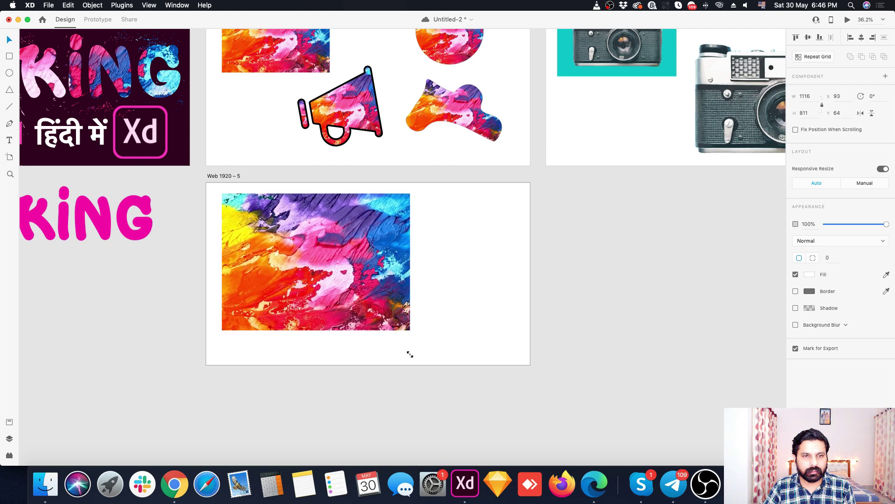
pyautogui.scroll(5, 328, 310)
pyautogui.scroll(1, 321, 279)
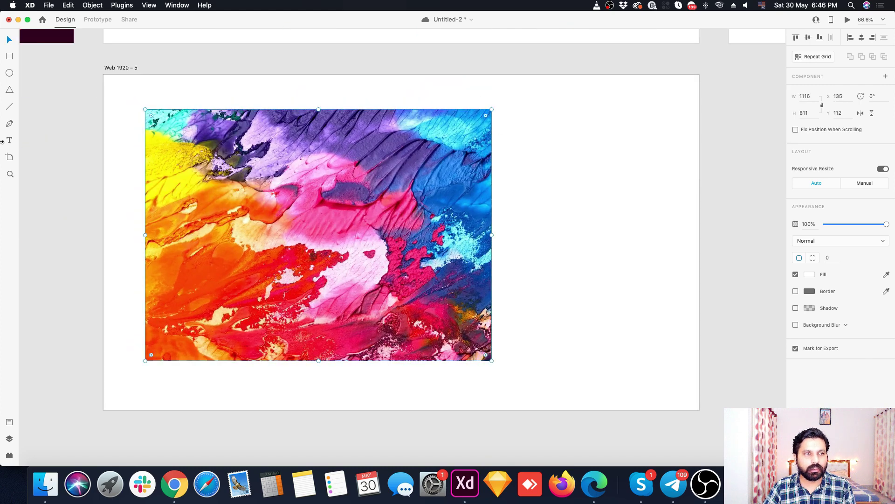
# - Draw a white triangle about 646 by 559 over the middle of the painting and save the document
pyautogui.click(9, 90)
pyautogui.moveTo(218, 142); pyautogui.dragTo(418, 357)
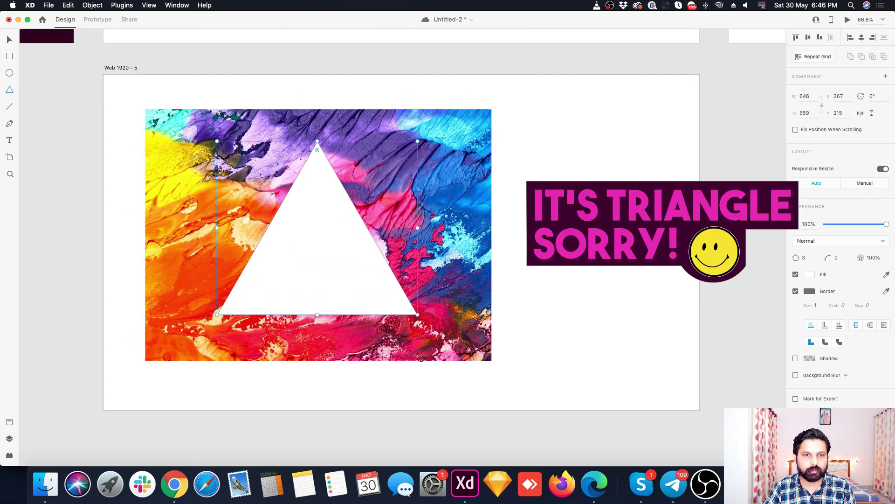
pyautogui.click(9, 39)
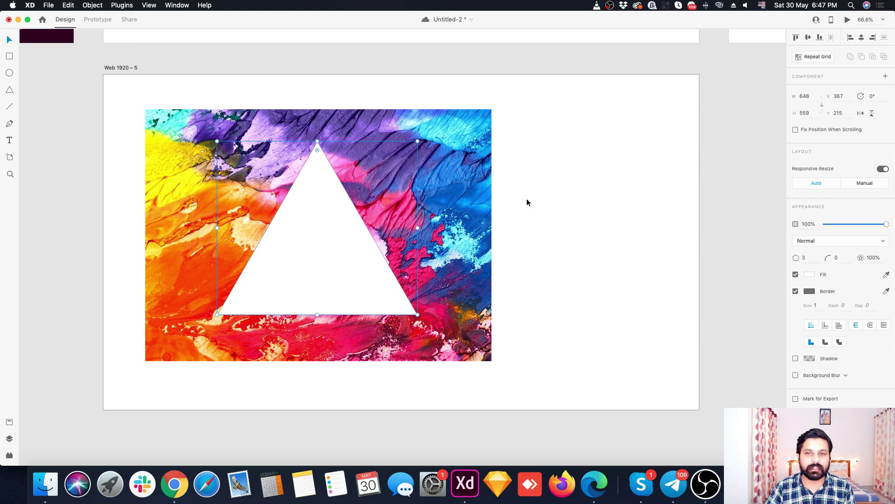
pyautogui.press('super+s')
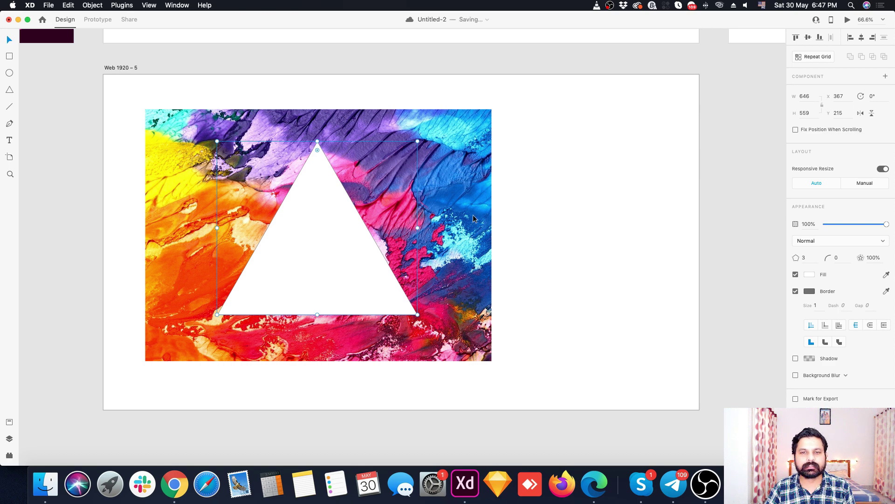
pyautogui.click(478, 217)
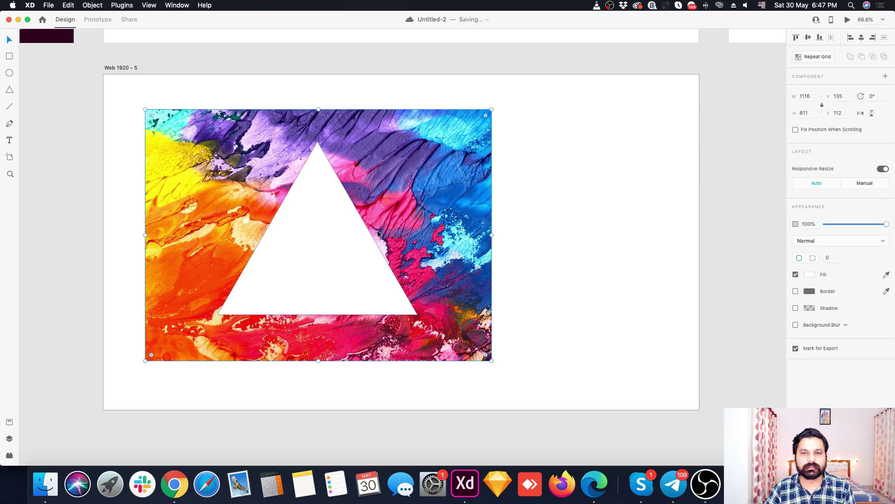
pyautogui.click(539, 214)
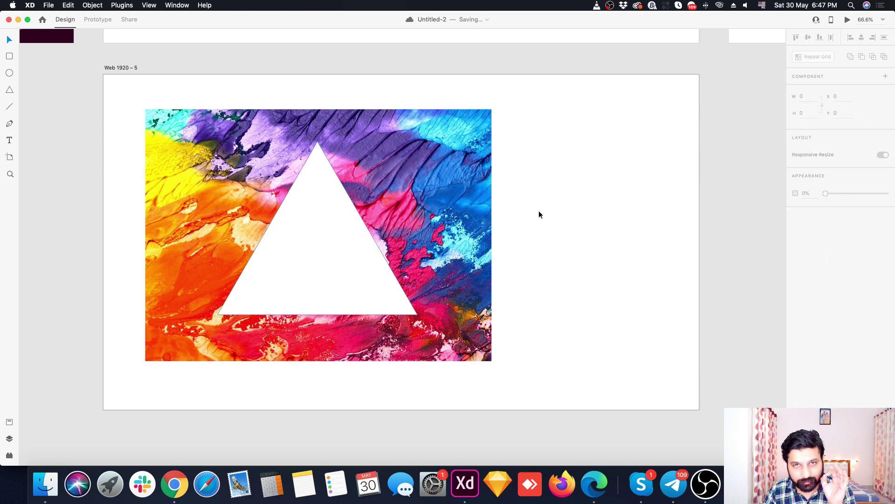
# - Move the painting and triangle together to about X 196, Y 116 and mask the painting with the triangle
pyautogui.click(354, 238)
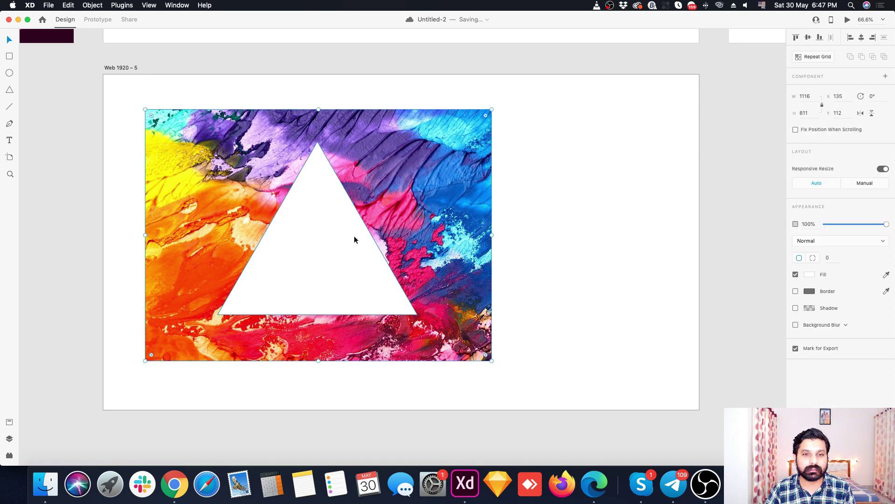
pyautogui.moveTo(326, 202); pyautogui.dragTo(322, 203)
pyautogui.keyDown('shift'); pyautogui.click(476, 211); pyautogui.keyUp('shift')
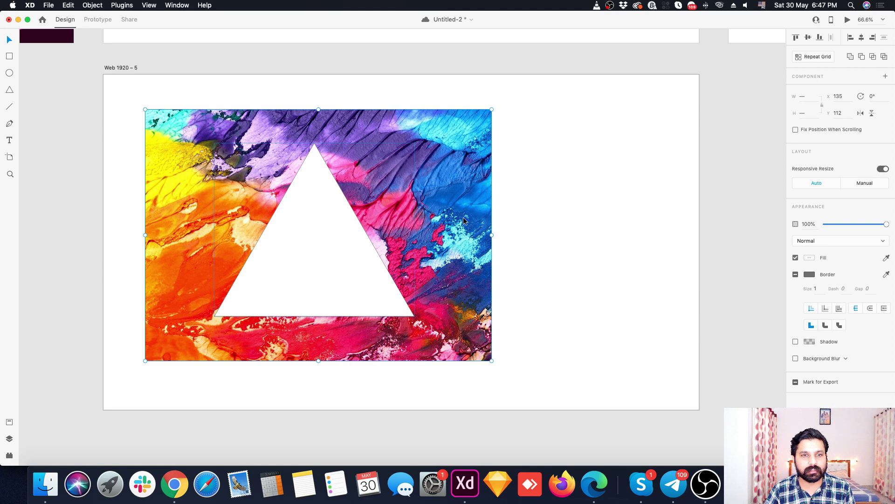
pyautogui.moveTo(470, 219); pyautogui.dragTo(488, 220)
pyautogui.moveTo(618, 192); pyautogui.dragTo(341, 288)
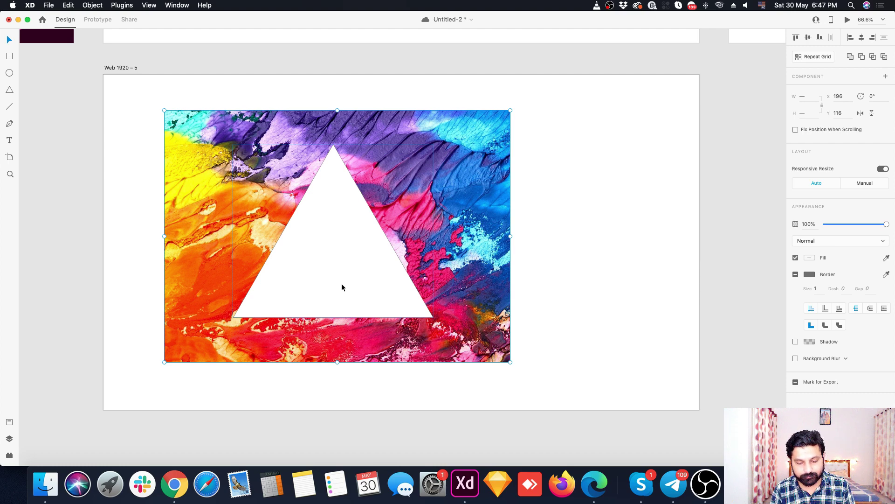
pyautogui.press('super+shift+m')
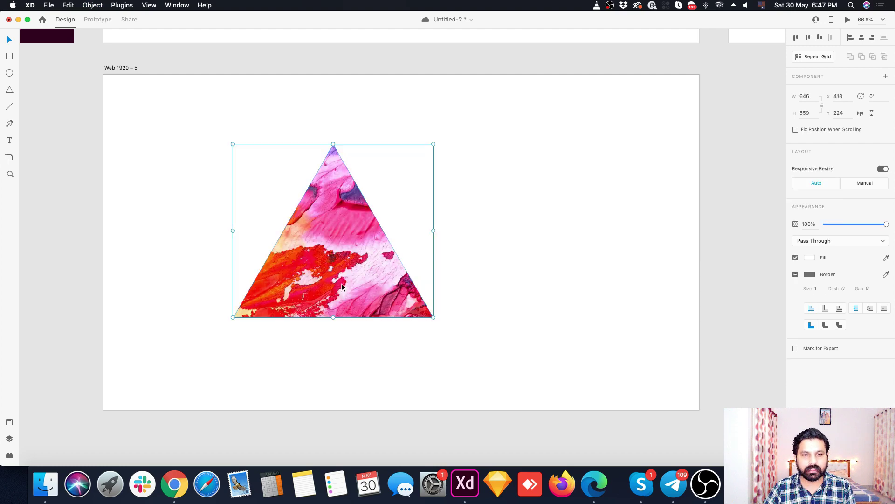
pyautogui.click(518, 241)
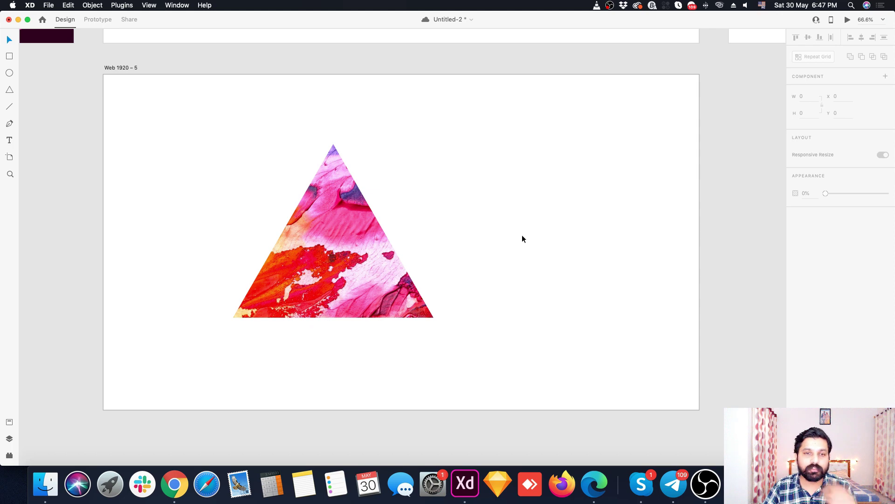
# - Move the masked triangle toward the artboard's left side and shift the painting inside the mask to show a different area
pyautogui.moveTo(362, 263); pyautogui.dragTo(191, 235)
pyautogui.doubleClick(275, 235)
pyautogui.click(452, 220)
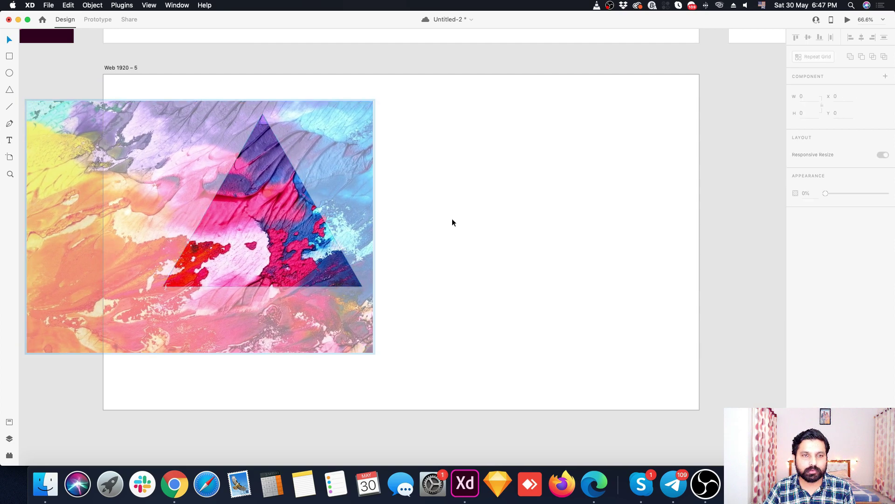
pyautogui.doubleClick(262, 234)
pyautogui.moveTo(262, 235); pyautogui.dragTo(375, 203)
pyautogui.click(599, 225)
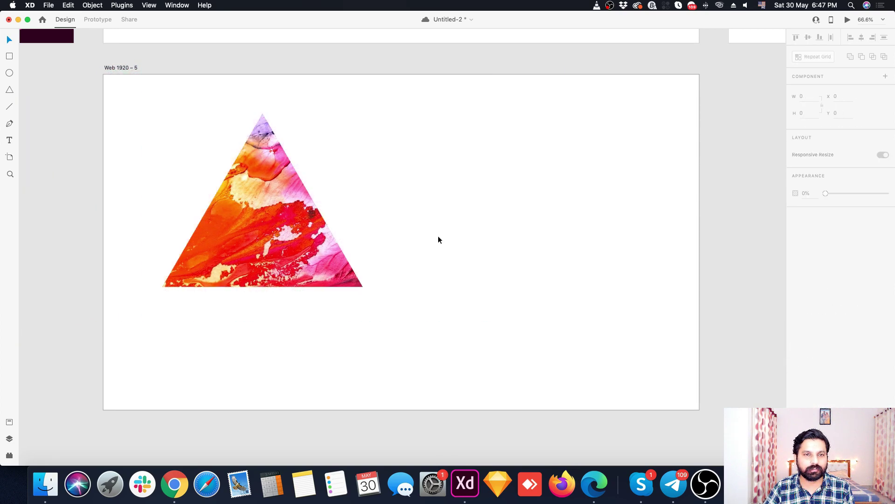
# - Edit the mask and shift the triangle shape rightward over the painting so it frames the pink area
pyautogui.doubleClick(284, 229)
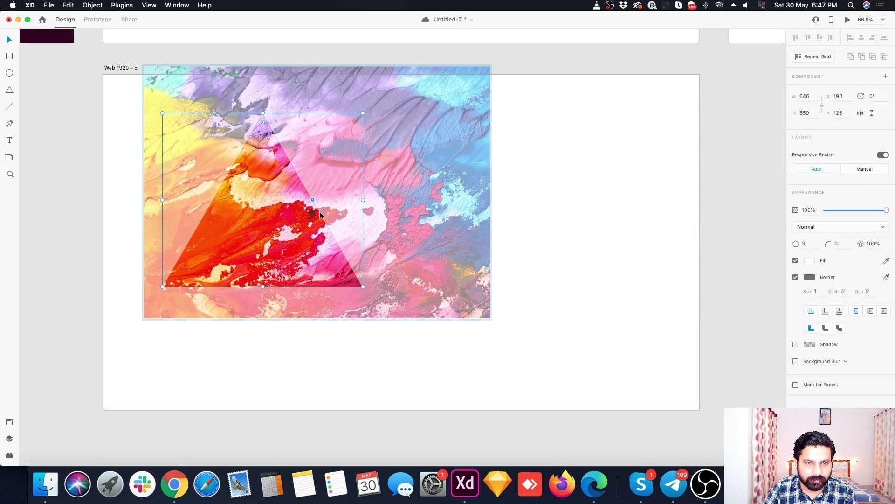
pyautogui.moveTo(320, 212); pyautogui.dragTo(418, 208)
pyautogui.click(631, 220)
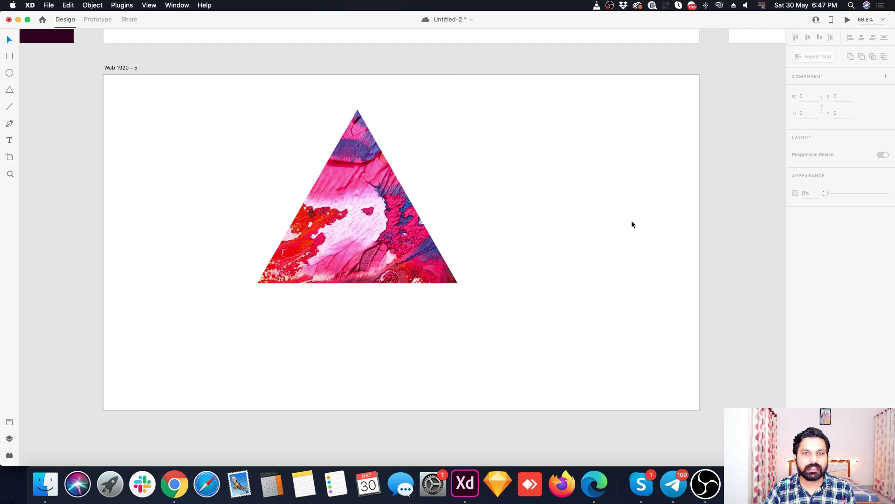
# - Move the freeform shape to about X 1119, Y 614, the circle to about X 1294, Y 50, and the masked triangle to about X 162, Y 176
pyautogui.click(376, 238)
pyautogui.press('super+0')
pyautogui.scroll(5, 337, 212)
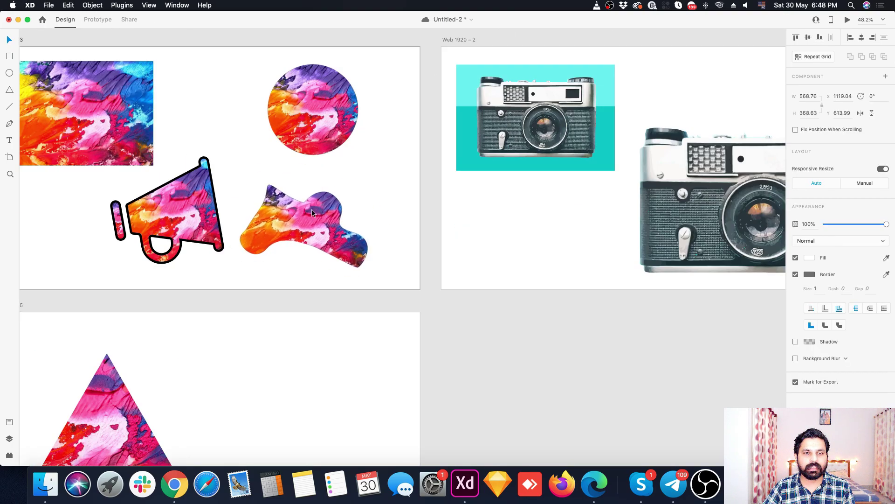
pyautogui.click(323, 108)
pyautogui.press('super+0')
pyautogui.scroll(5, 301, 286)
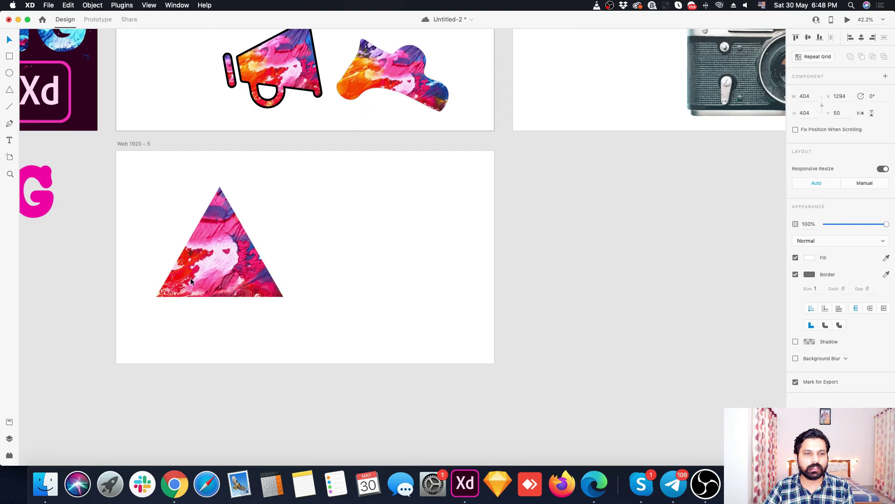
pyautogui.moveTo(190, 278); pyautogui.dragTo(217, 264)
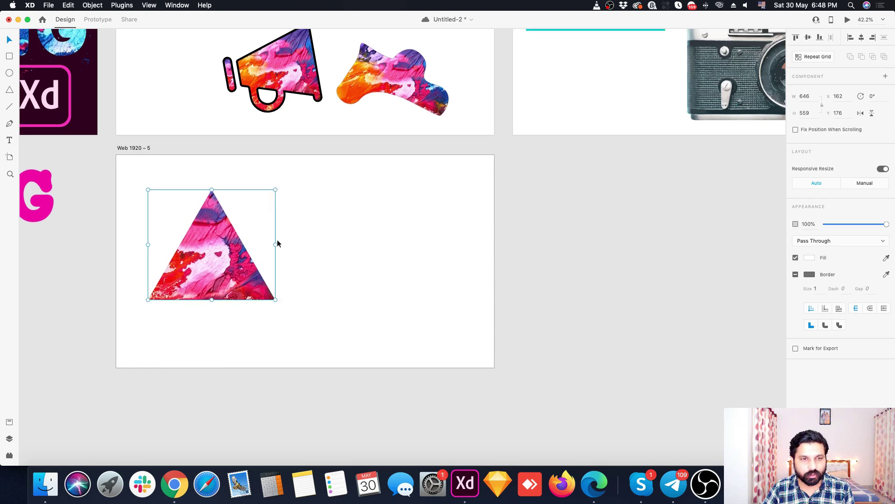
# - Bring the painting from Web 1920 – 3 onto Web 1920 – 5 beside the triangle and enlarge it to about 793 by 576
pyautogui.press('super+0')
pyautogui.moveTo(216, 119); pyautogui.dragTo(311, 260)
pyautogui.scroll(5, 311, 259)
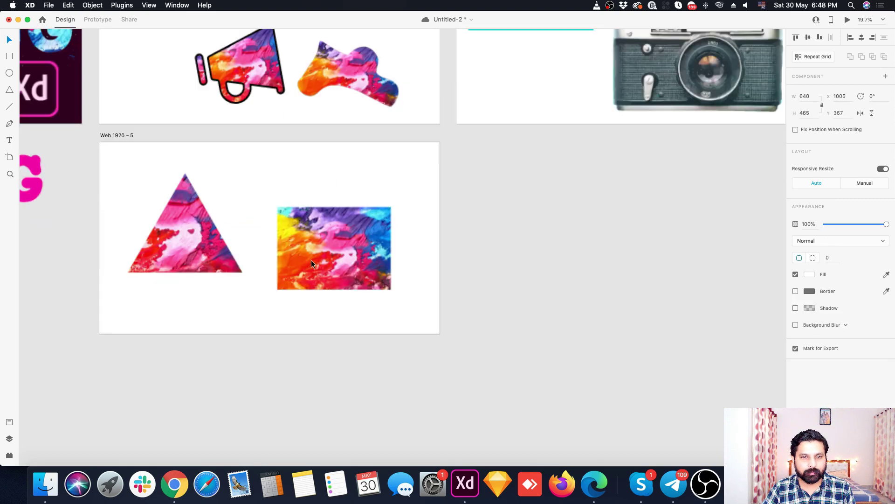
pyautogui.moveTo(439, 275); pyautogui.dragTo(487, 308)
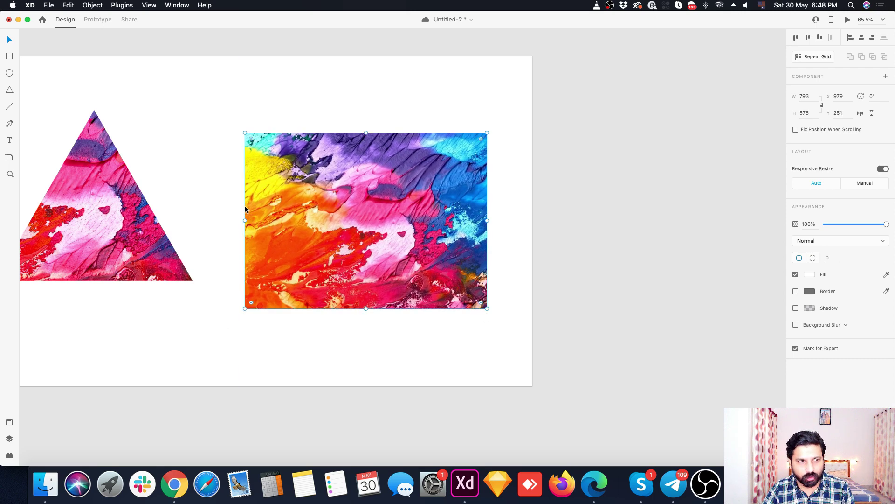
# - Start a pen path on the painting's left edge and trace the upper boundary of the yellow and orange area
pyautogui.scroll(-3, 230, 198)
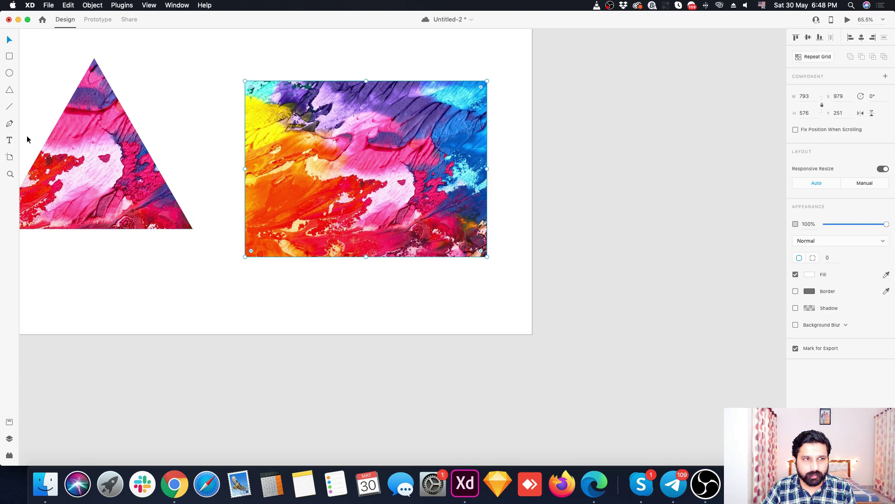
pyautogui.click(9, 123)
pyautogui.scroll(3, 310, 134)
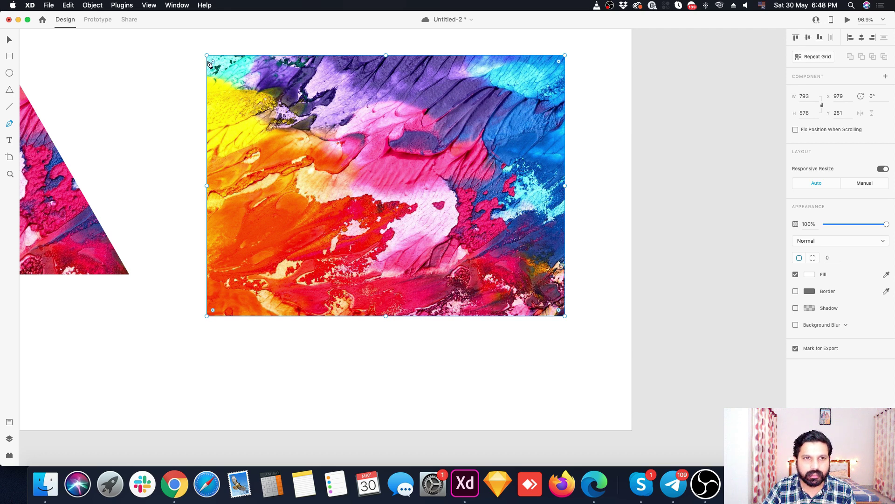
pyautogui.click(207, 78)
pyautogui.moveTo(227, 78); pyautogui.dragTo(242, 91)
pyautogui.click(243, 91)
pyautogui.click(274, 99)
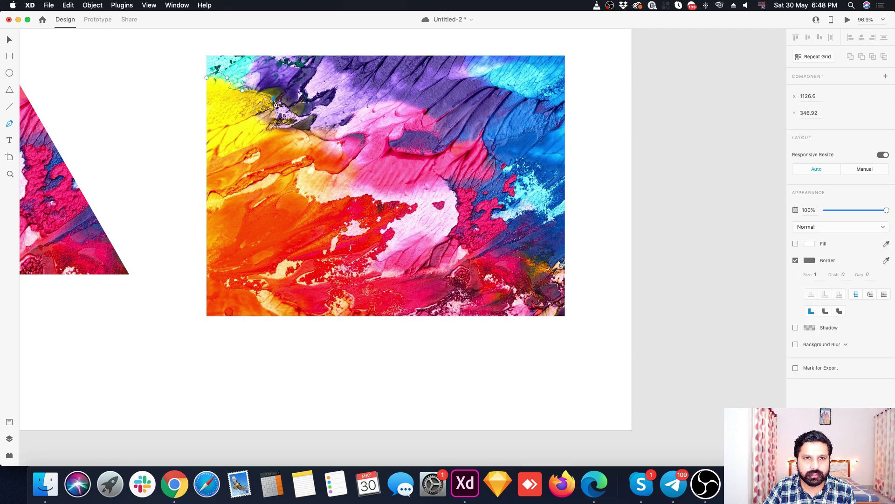
pyautogui.click(266, 113)
pyautogui.moveTo(297, 127); pyautogui.dragTo(304, 127)
pyautogui.click(319, 135)
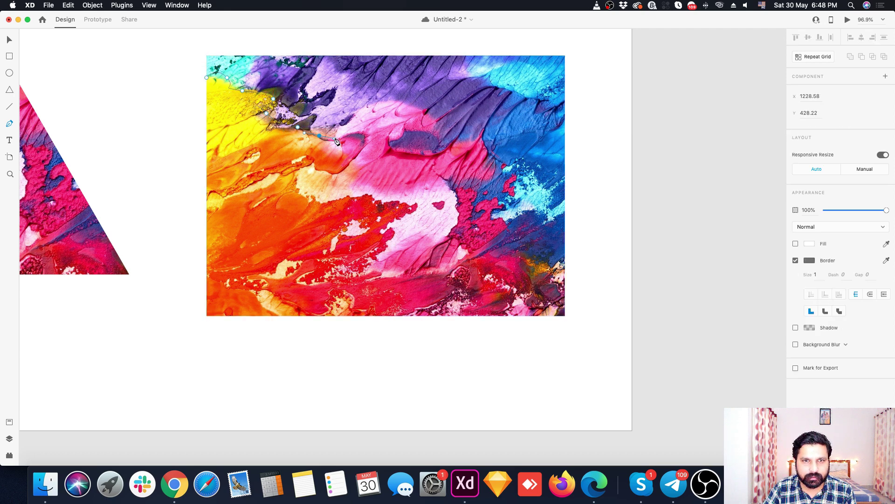
# - Continue the path around the tip of the orange lobe and into the pale notch beneath it
pyautogui.click(351, 135)
pyautogui.click(355, 149)
pyautogui.click(341, 166)
pyautogui.moveTo(328, 171); pyautogui.dragTo(311, 169)
pyautogui.click(302, 171)
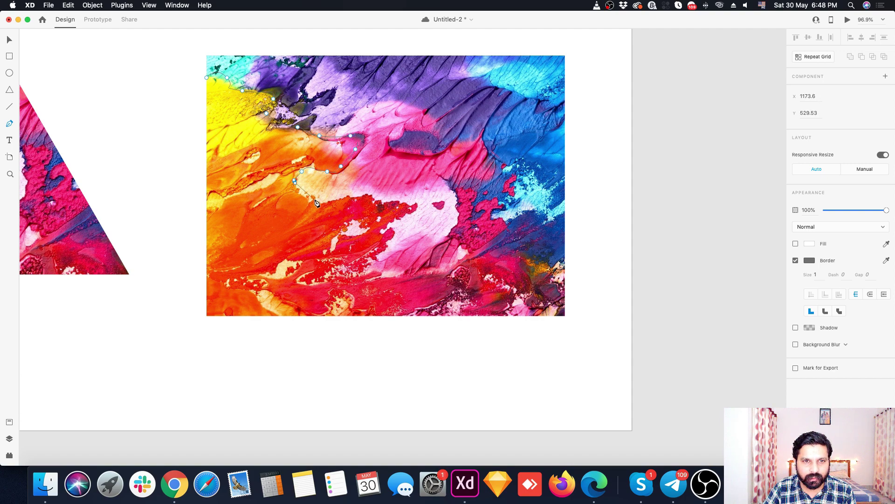
pyautogui.click(295, 181)
pyautogui.click(315, 199)
# - Extend the path along the top and right boundary of the red area, down to the crimson band
pyautogui.click(342, 196)
pyautogui.click(383, 200)
pyautogui.moveTo(390, 224); pyautogui.dragTo(384, 232)
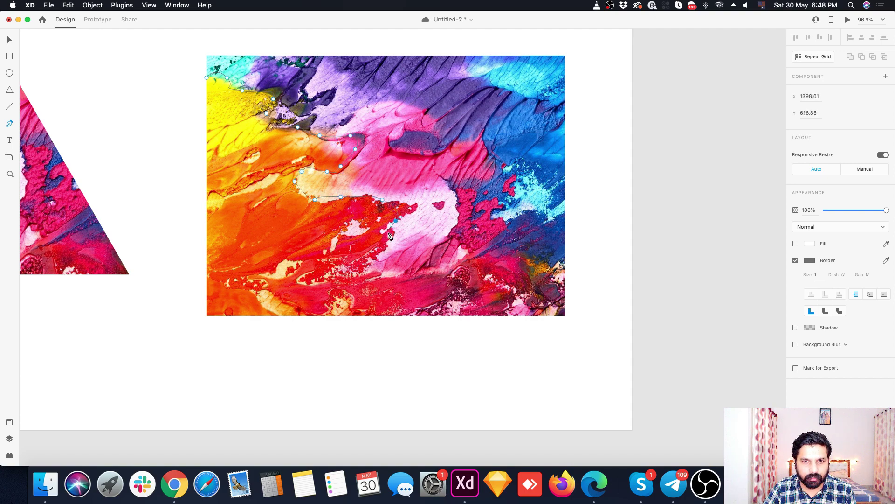
pyautogui.click(387, 232)
pyautogui.click(387, 245)
pyautogui.click(374, 257)
pyautogui.moveTo(359, 268); pyautogui.dragTo(353, 271)
pyautogui.click(367, 281)
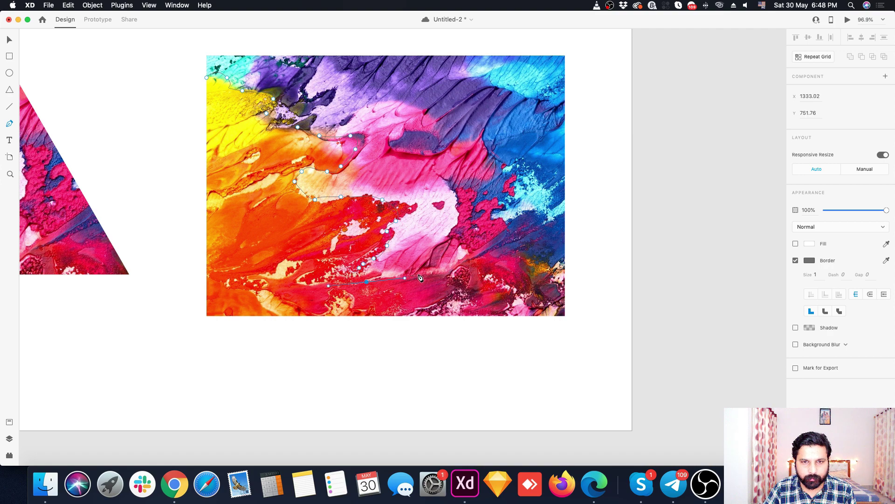
# - Trace the crimson lobe to the painting's bottom edge and close the path through the lower-left corner to the starting point
pyautogui.click(419, 275)
pyautogui.click(438, 271)
pyautogui.click(458, 274)
pyautogui.click(439, 305)
pyautogui.moveTo(420, 311); pyautogui.dragTo(417, 316)
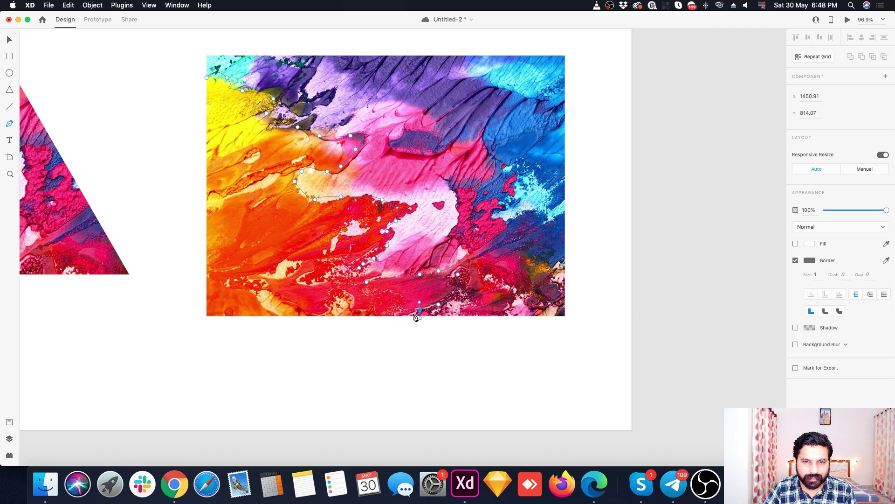
pyautogui.click(417, 315)
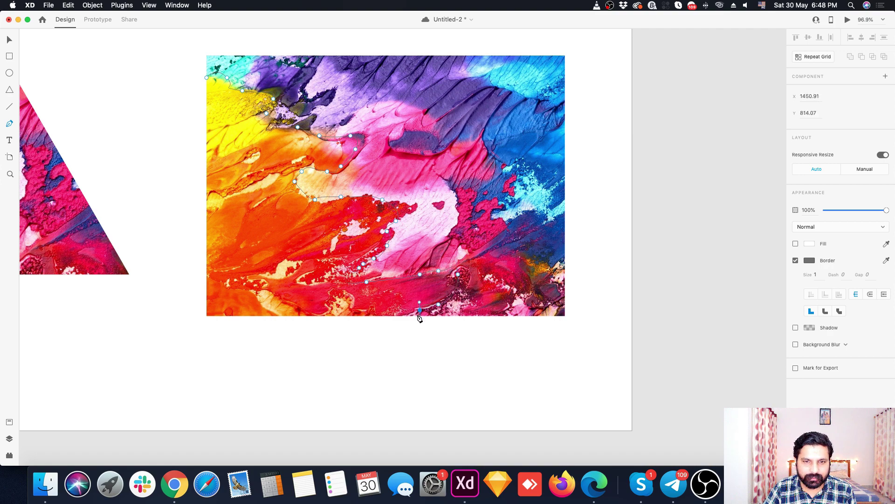
pyautogui.click(207, 315)
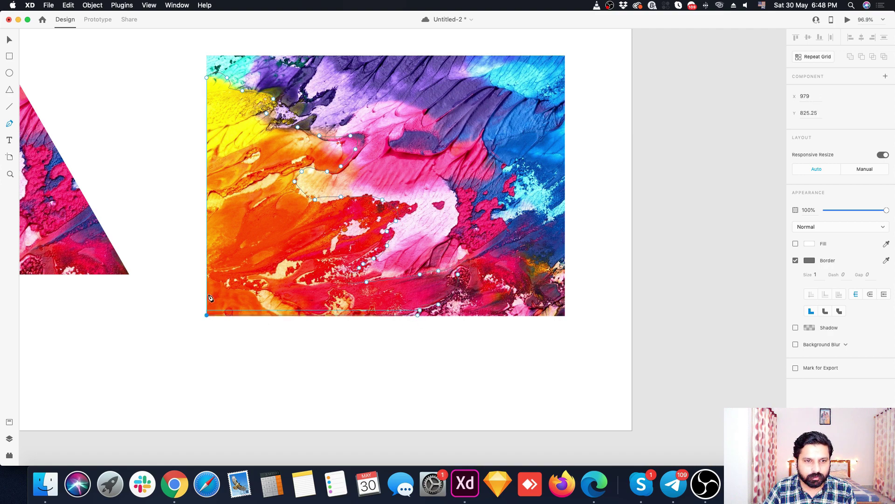
pyautogui.click(207, 77)
pyautogui.press('Escape')
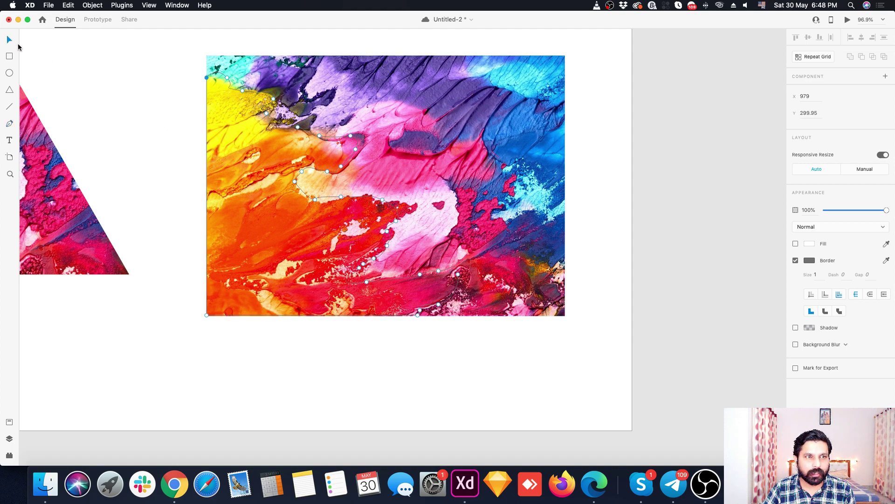
pyautogui.click(202, 86)
pyautogui.click(218, 72)
pyautogui.moveTo(220, 76); pyautogui.dragTo(183, 88)
pyautogui.press('super+z')
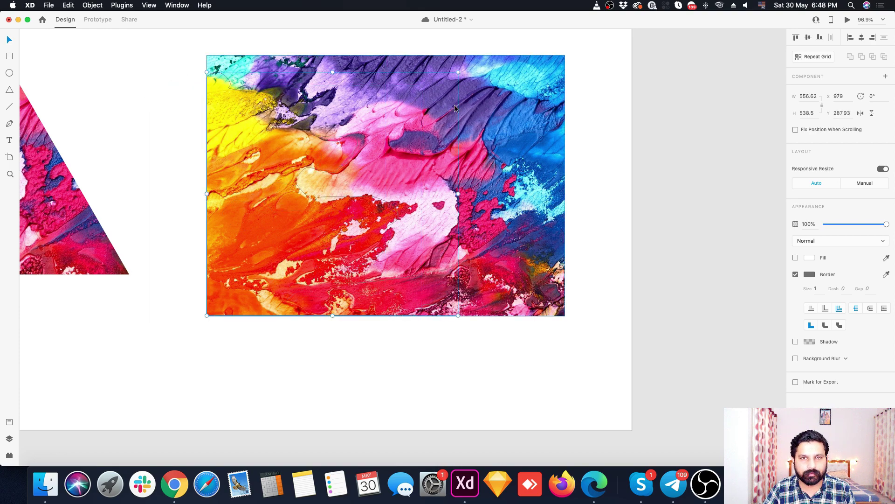
# - Select the painting together with the closed pen path and mask the painting with that shape
pyautogui.moveTo(595, 134); pyautogui.dragTo(231, 278)
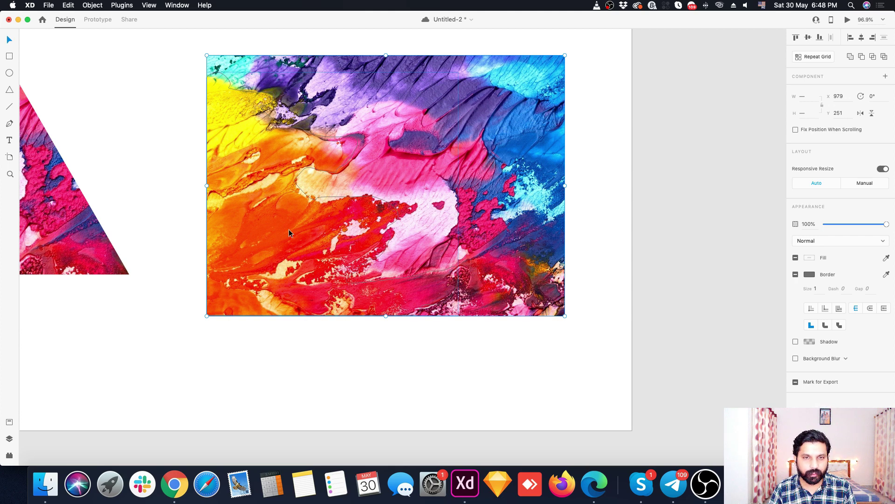
pyautogui.press('super+shift+m')
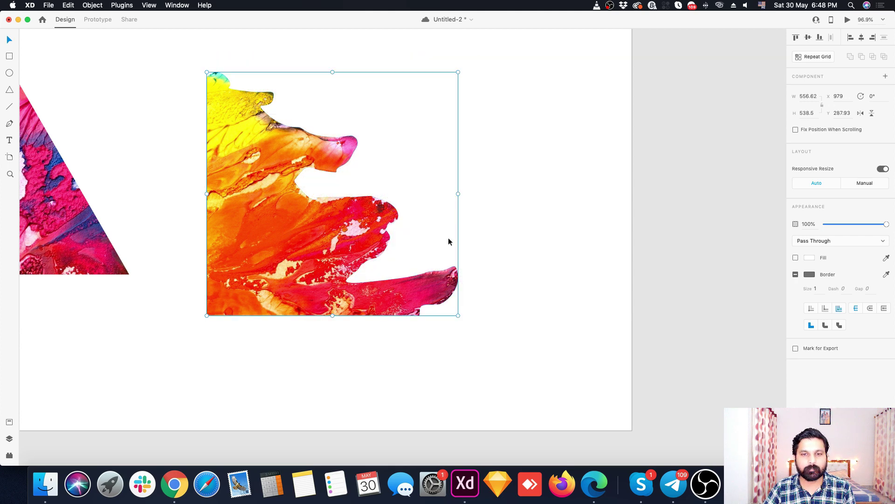
pyautogui.click(502, 195)
# - Move the masked freeform shape up so that its bottom edge lines up with the triangle's base
pyautogui.scroll(-5, 516, 234)
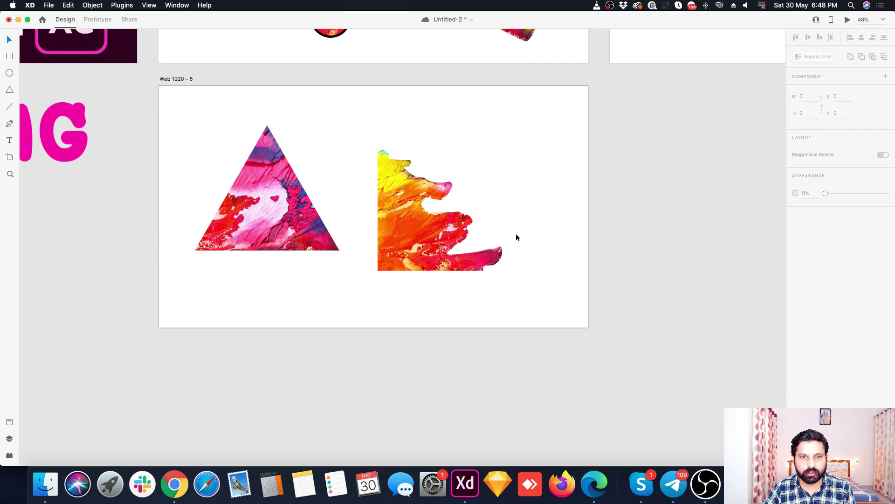
pyautogui.scroll(3, 519, 246)
pyautogui.moveTo(321, 192)
pyautogui.mouseDown()
pyautogui.moveTo(334, 171)
pyautogui.moveTo(327, 167)
pyautogui.moveTo(382, 207)
pyautogui.moveTo(360, 184)
pyautogui.moveTo(345, 199)
pyautogui.mouseUp()
pyautogui.click(357, 279)
# - On Web 1920 – 2, start a pen path at the lower-left edge of the turquoise-backed camera and trace up its left side
pyautogui.scroll(-5, 276, 223)
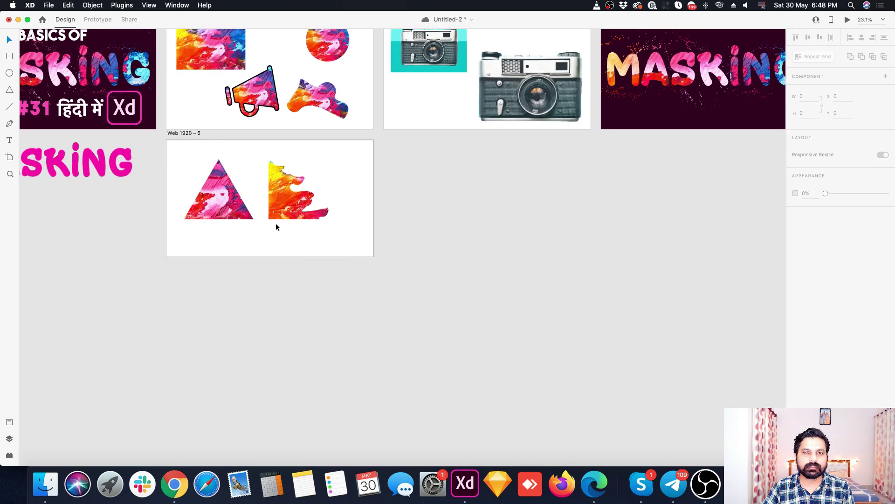
pyautogui.scroll(5, 346, 136)
pyautogui.scroll(5, 415, 114)
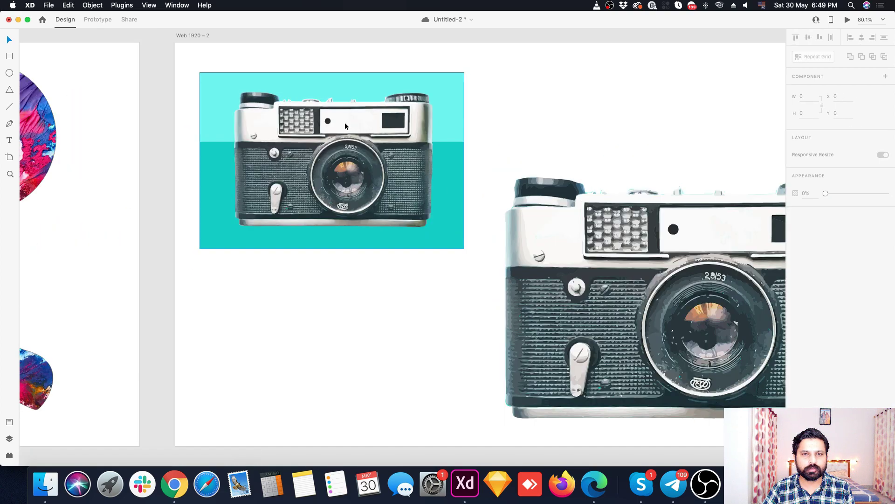
pyautogui.scroll(-5, 325, 114)
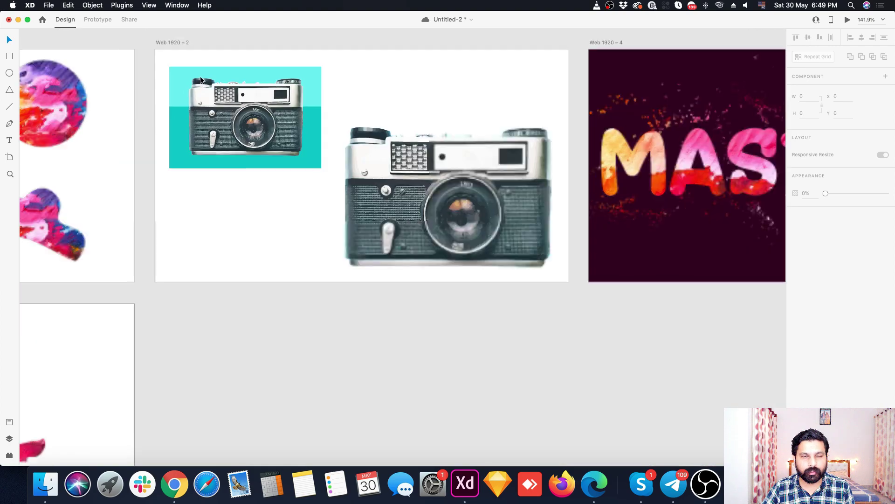
pyautogui.scroll(5, 210, 110)
pyautogui.scroll(2, 210, 111)
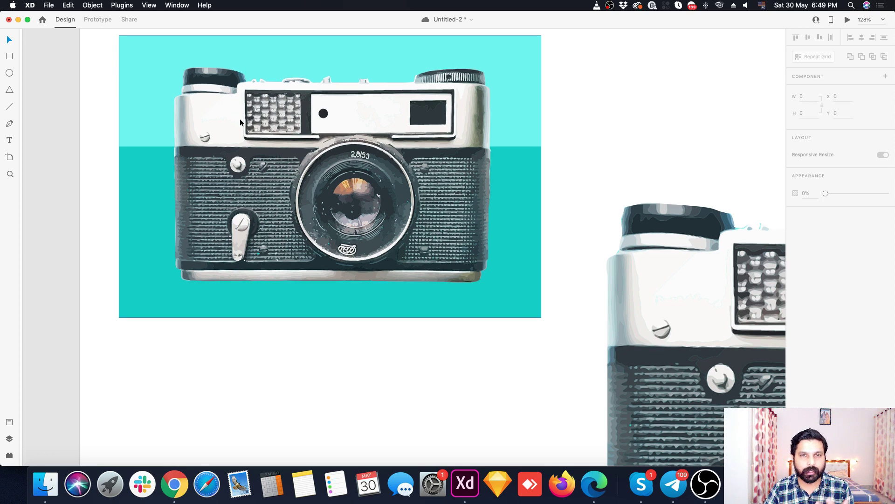
pyautogui.scroll(1, 240, 119)
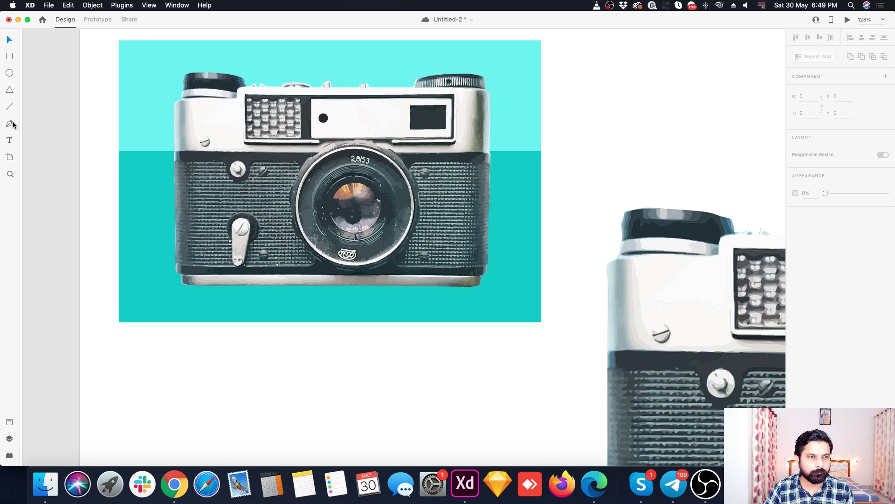
pyautogui.scroll(1, 175, 173)
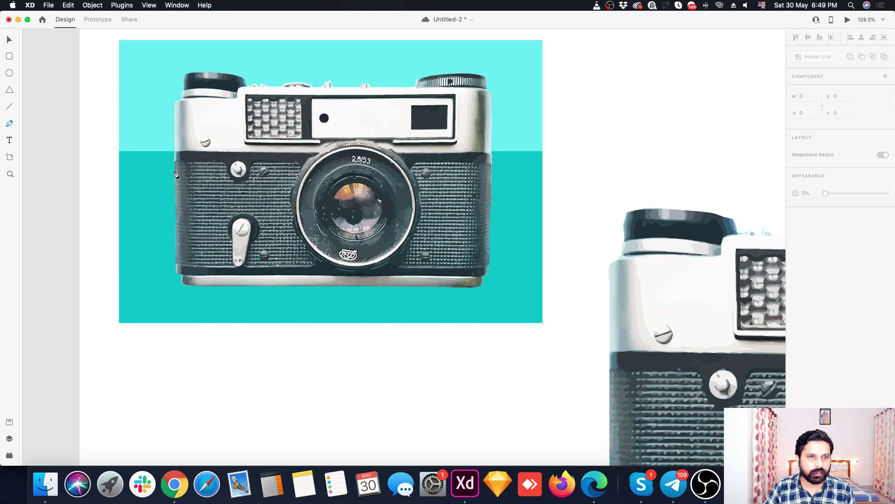
pyautogui.scroll(3, 174, 280)
pyautogui.click(180, 269)
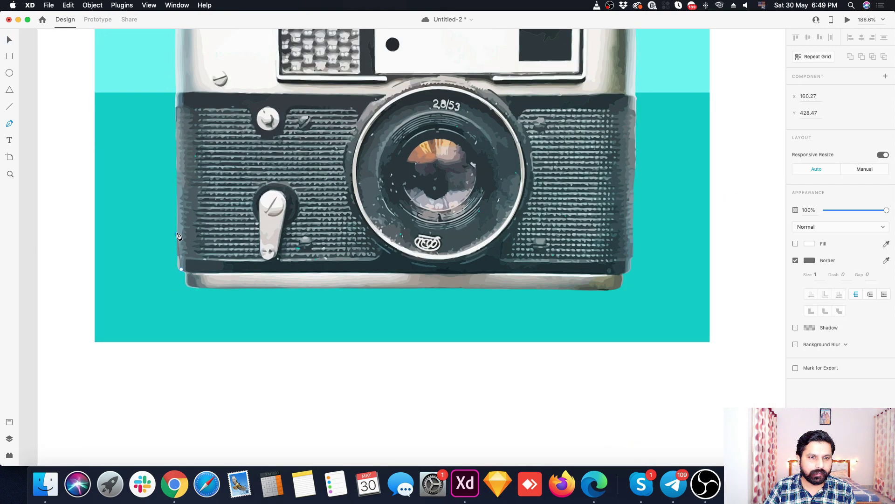
pyautogui.click(177, 127)
pyautogui.scroll(5, 180, 140)
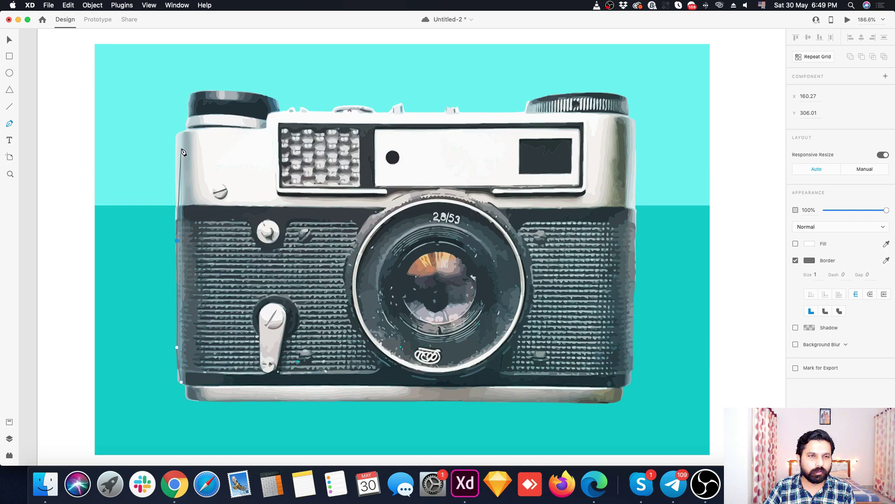
pyautogui.click(177, 156)
pyautogui.click(177, 131)
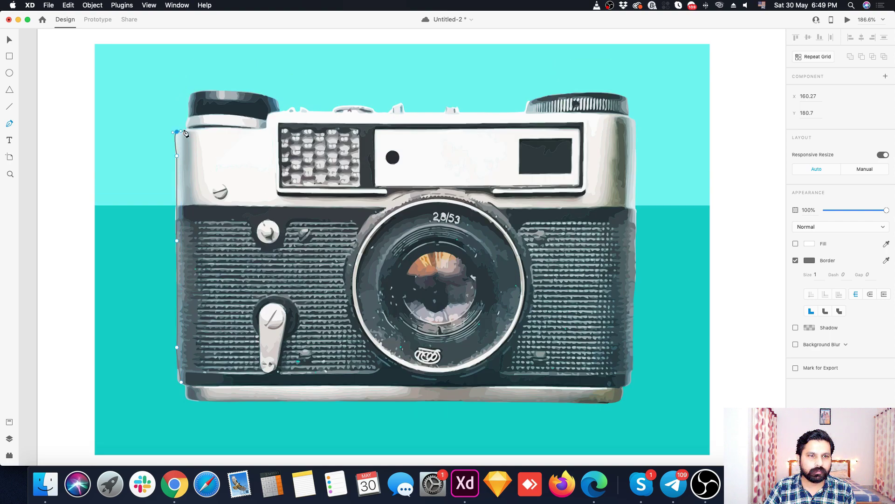
# - Continue the camera path up and over the dark dial at the top left of the camera body
pyautogui.click(187, 123)
pyautogui.click(189, 108)
pyautogui.click(190, 92)
pyautogui.click(199, 91)
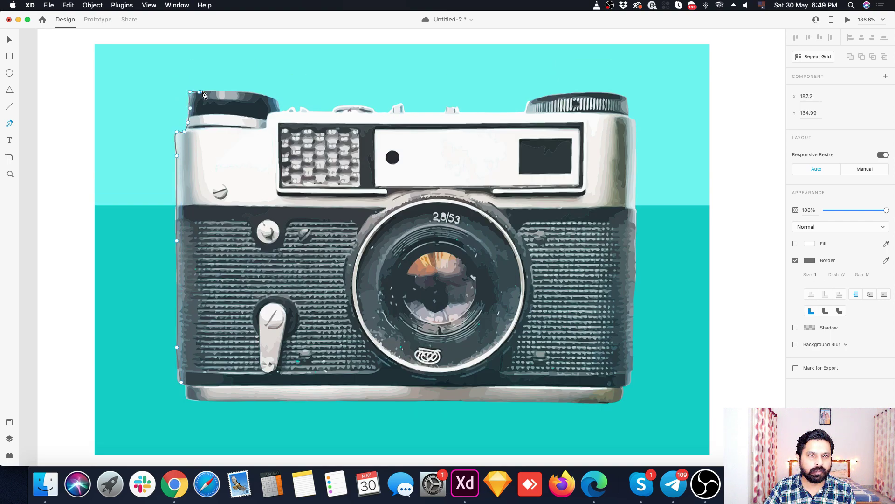
pyautogui.click(239, 92)
pyautogui.click(265, 96)
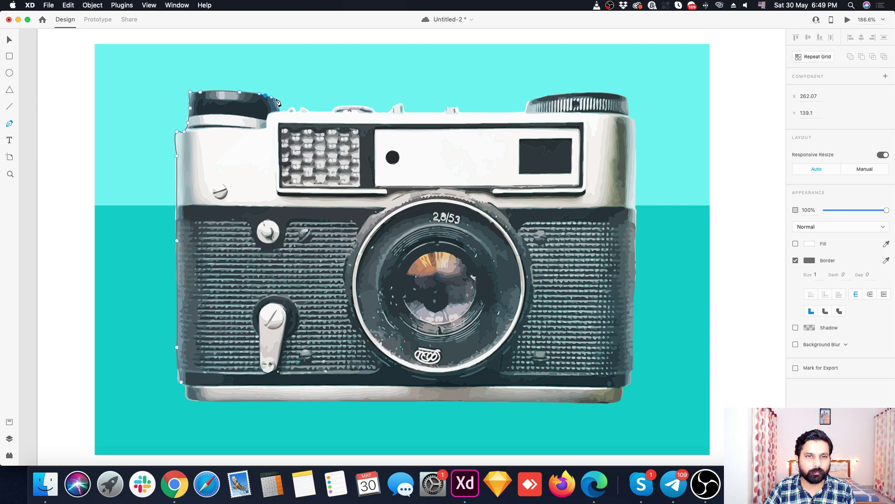
pyautogui.click(277, 100)
# - Trace the camera's top edge from the left dial past the small bump and over the low rounded knob
pyautogui.click(282, 106)
pyautogui.click(289, 108)
pyautogui.click(295, 112)
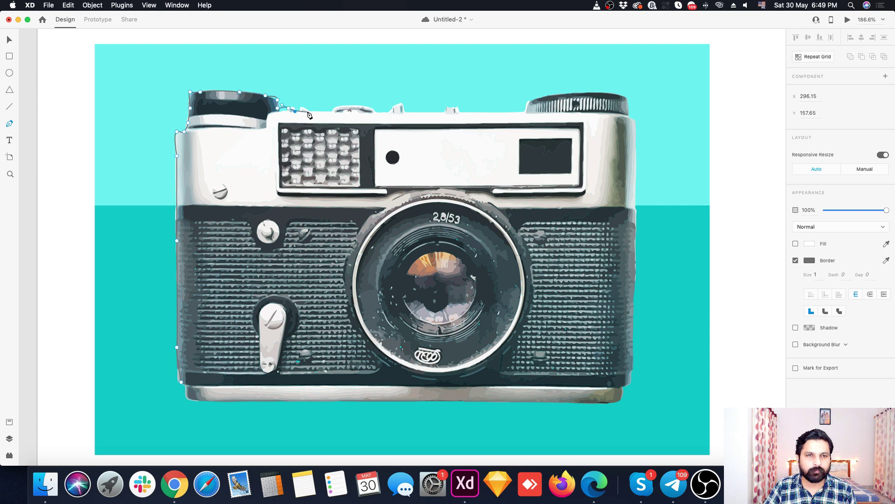
pyautogui.click(306, 111)
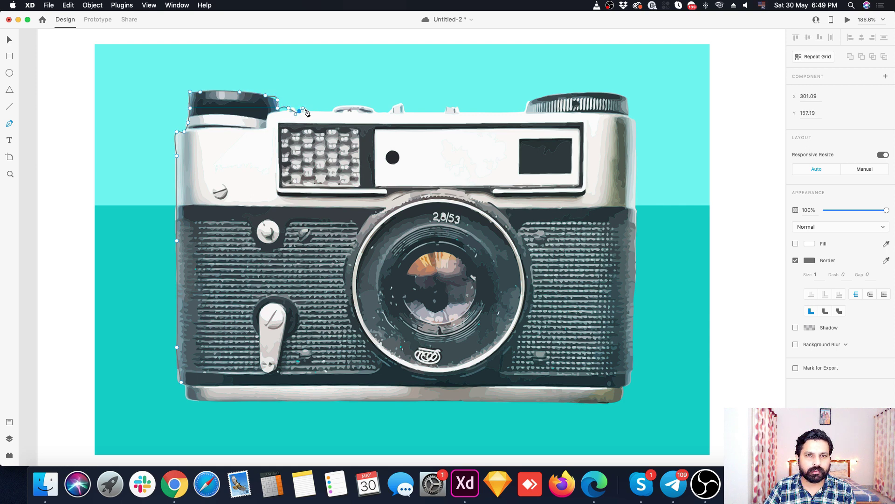
pyautogui.click(332, 111)
pyautogui.click(348, 106)
pyautogui.click(368, 109)
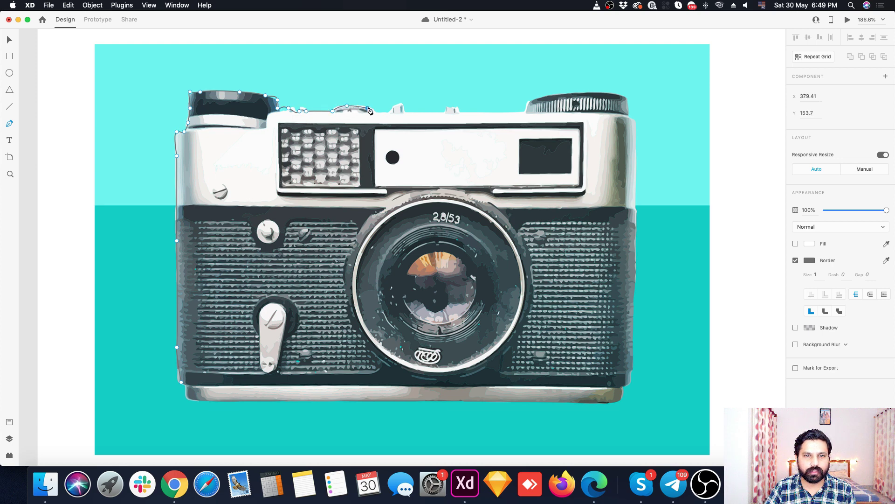
# - Continue the outline around the two small raised parts in the middle of the camera's top edge
pyautogui.click(374, 111)
pyautogui.click(389, 111)
pyautogui.click(395, 106)
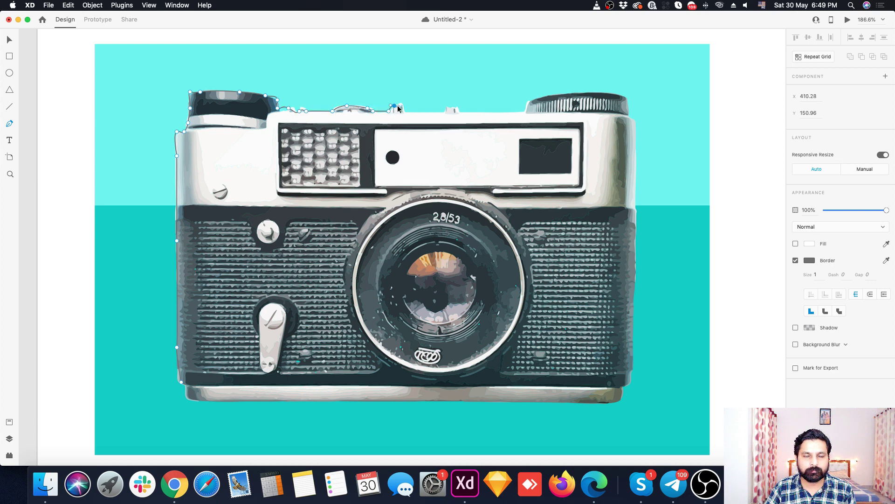
pyautogui.click(402, 106)
pyautogui.click(428, 111)
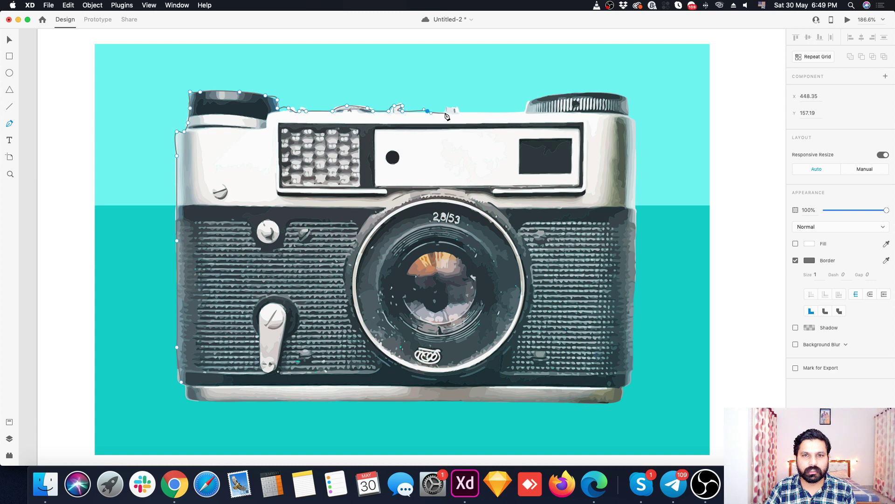
pyautogui.click(446, 113)
pyautogui.click(446, 108)
pyautogui.click(456, 109)
pyautogui.click(459, 113)
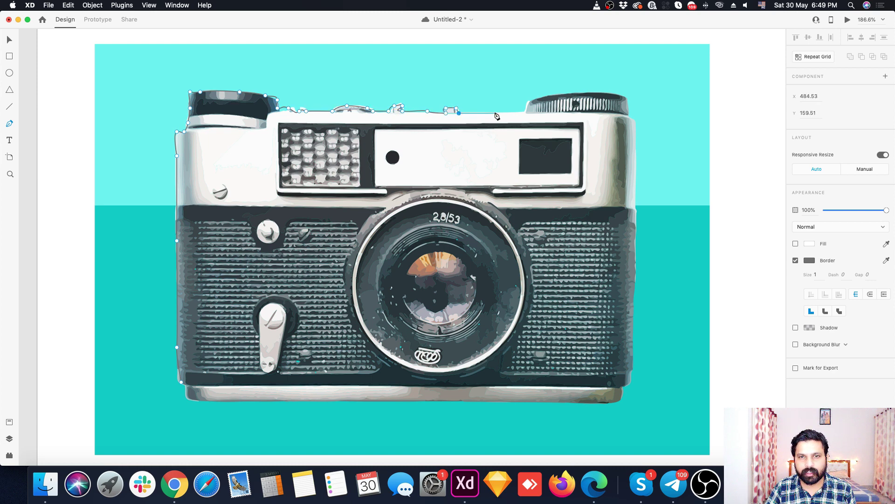
# - Extend the path along the top edge, over the ribbed dial, and down to the camera's upper-right corner
pyautogui.click(525, 111)
pyautogui.click(535, 101)
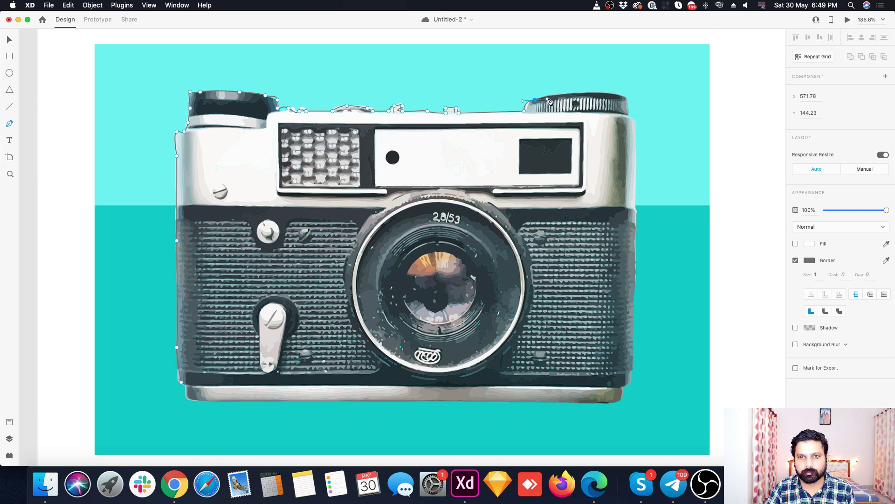
pyautogui.click(589, 91)
pyautogui.click(601, 87)
pyautogui.click(611, 92)
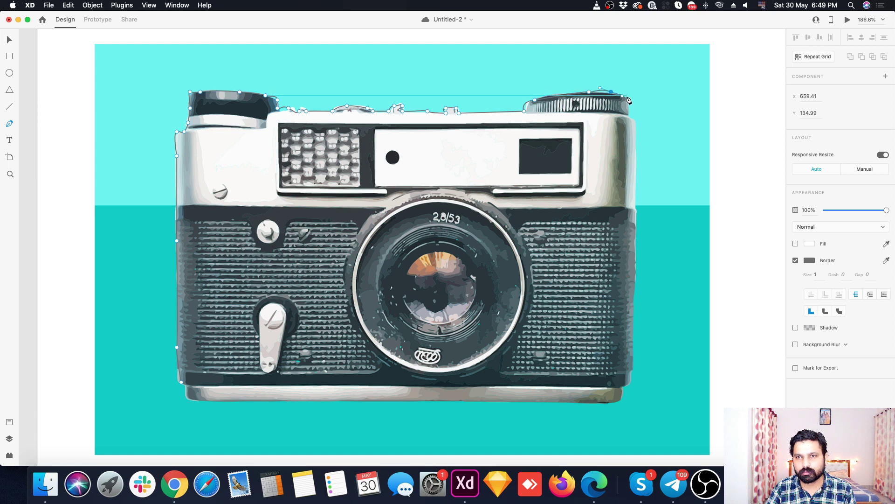
pyautogui.click(628, 97)
pyautogui.click(630, 111)
pyautogui.click(634, 122)
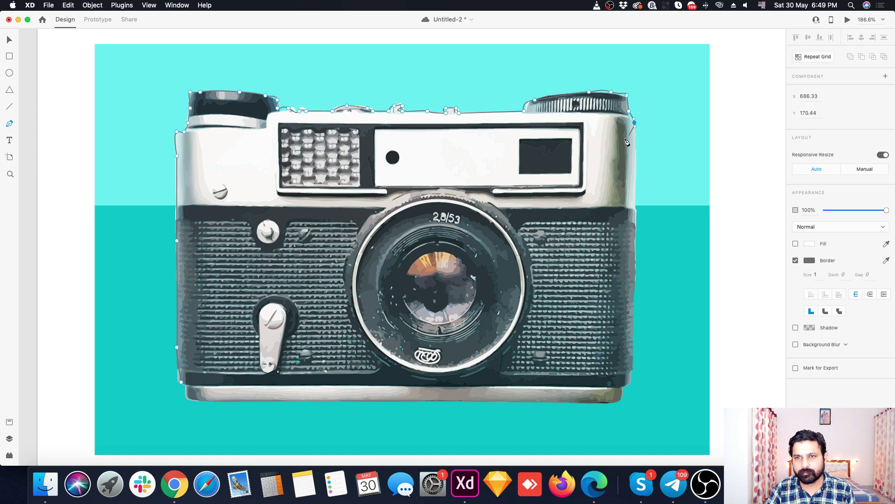
# - Continue the camera path down the right side of the body and around its lower-right corner
pyautogui.click(634, 203)
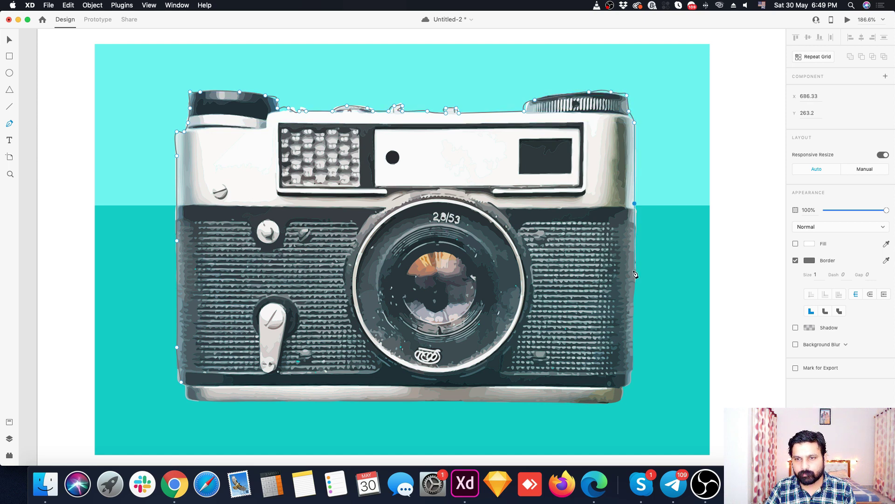
pyautogui.click(634, 271)
pyautogui.click(632, 361)
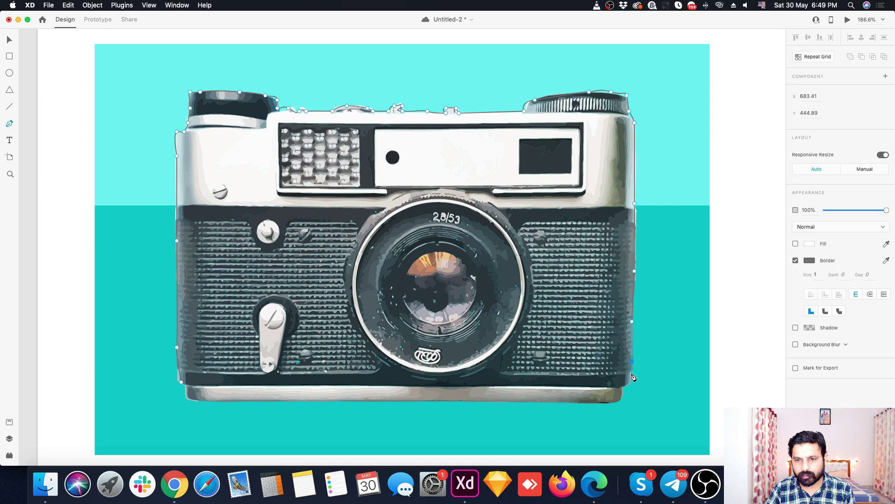
pyautogui.click(632, 382)
pyautogui.click(624, 388)
pyautogui.click(623, 395)
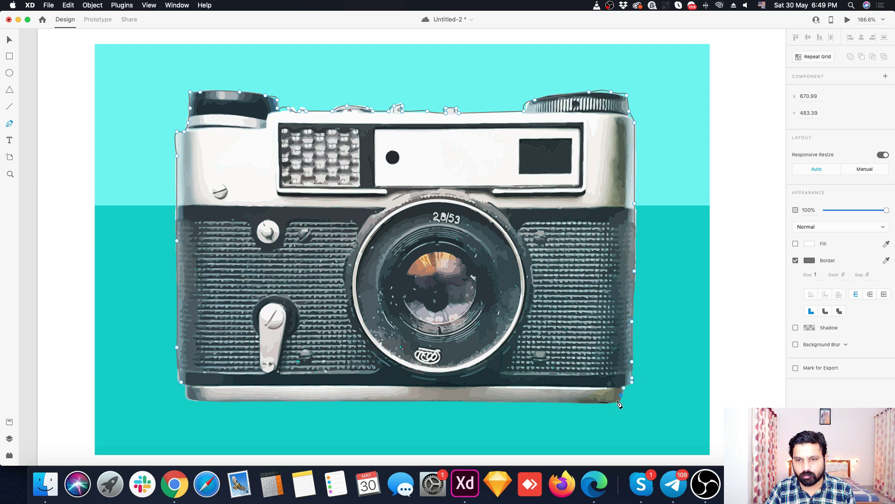
pyautogui.click(620, 399)
# - Trace the camera's bottom edge to the lower-left corner and close the path at its starting point
pyautogui.click(586, 402)
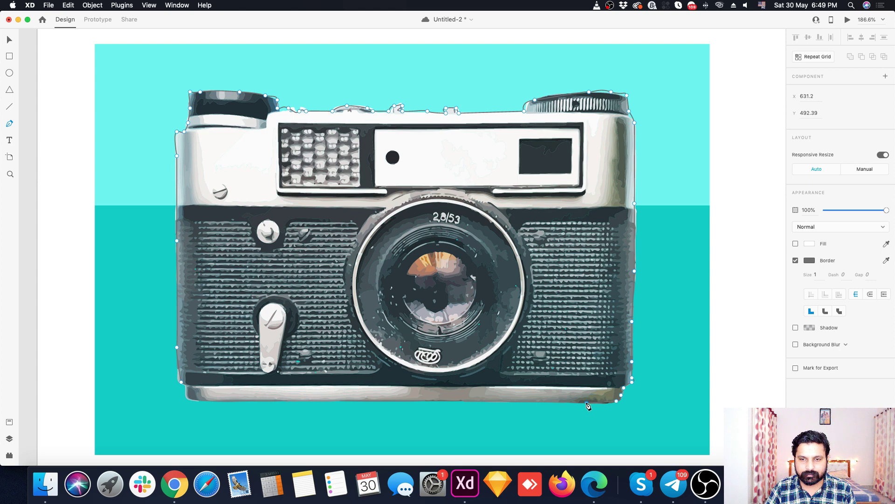
pyautogui.click(223, 401)
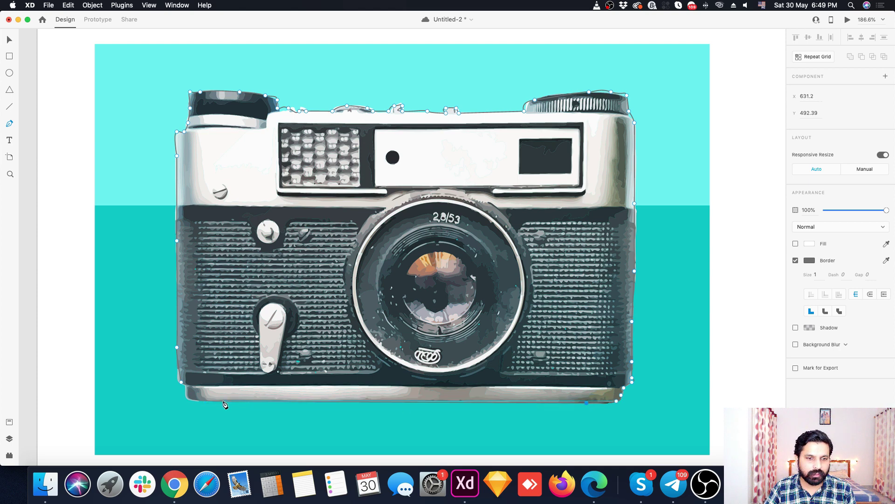
pyautogui.click(197, 401)
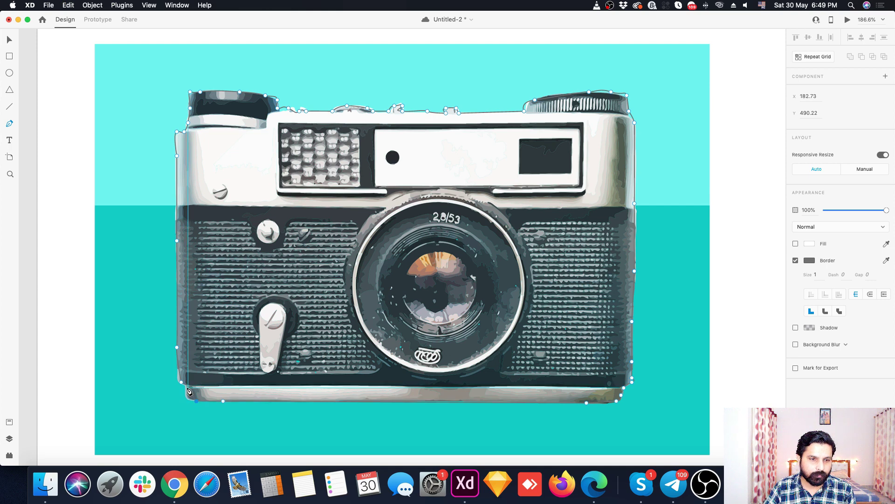
pyautogui.click(187, 388)
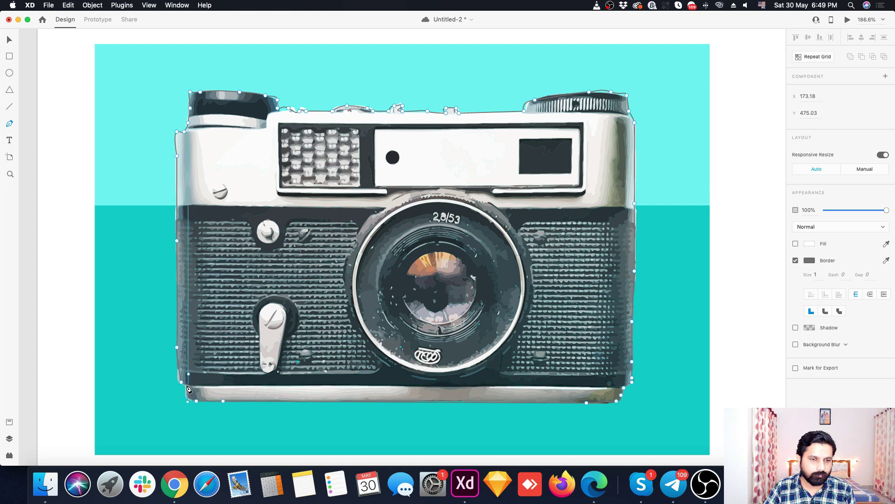
pyautogui.click(185, 384)
pyautogui.click(181, 376)
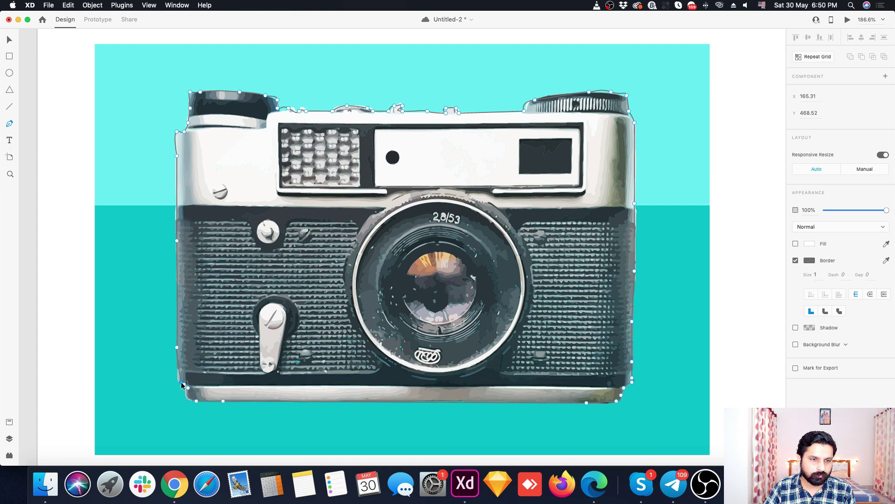
pyautogui.press('Escape')
# - Mask the camera photo with the closed outline so the turquoise background is cut away
pyautogui.scroll(-5, 280, 242)
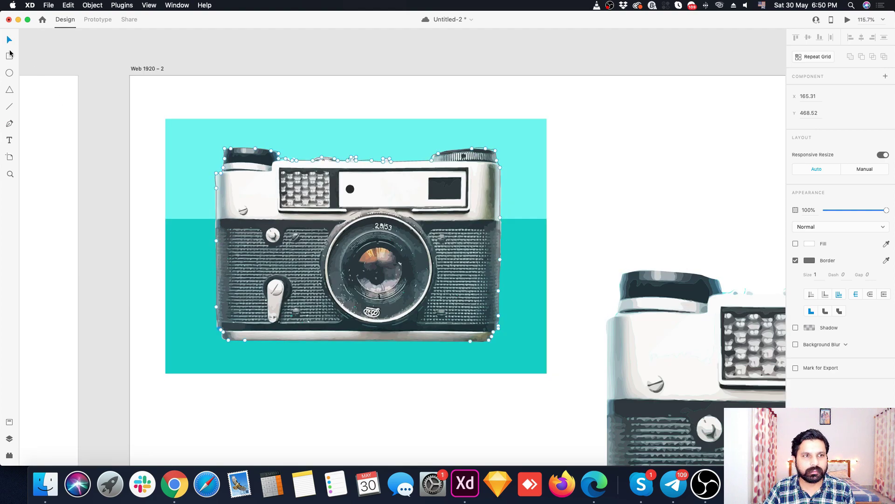
pyautogui.click(497, 166)
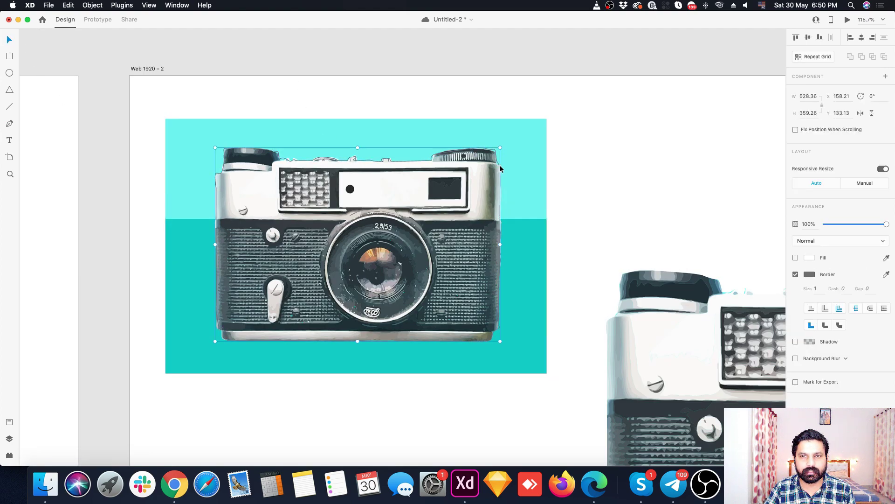
pyautogui.keyDown('shift'); pyautogui.click(533, 172); pyautogui.keyUp('shift')
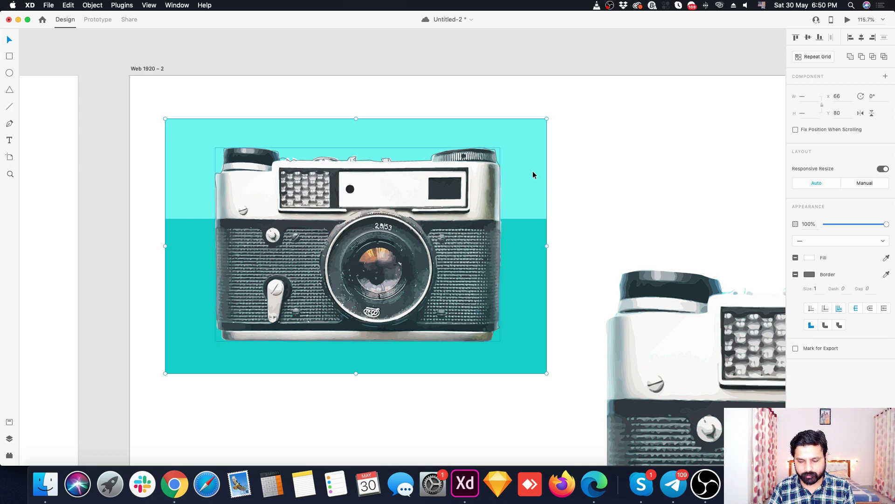
pyautogui.press('shift+super+m')
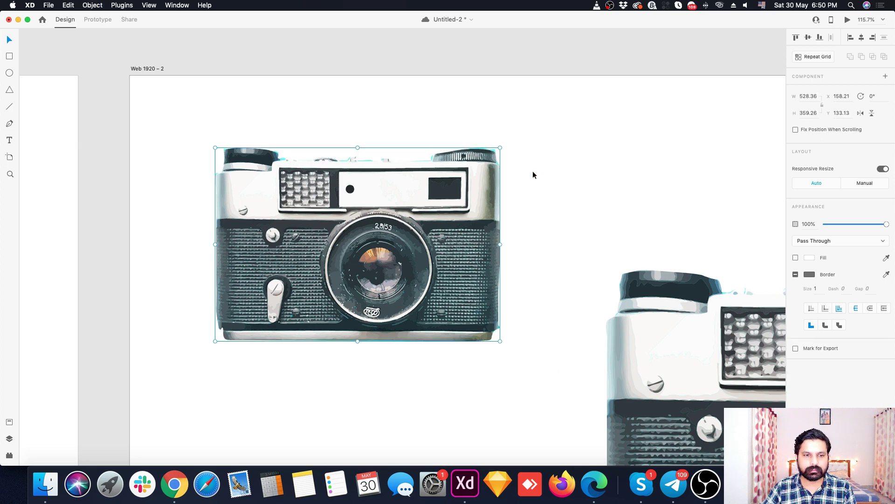
pyautogui.click(499, 395)
# - Examine the masked camera's edges up close and the paint-filled MASKING lettering on the Web 1920 – 4 artboard
pyautogui.scroll(-10, 325, 192)
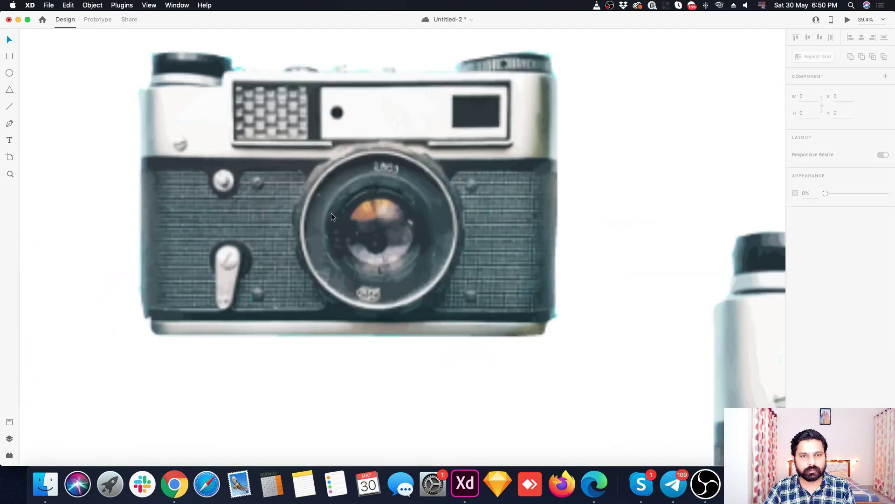
pyautogui.scroll(10, 325, 192)
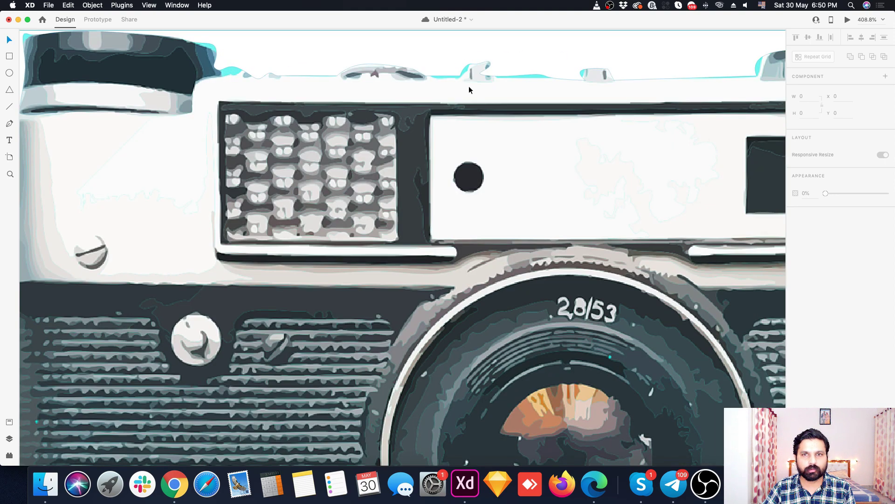
pyautogui.scroll(-8, 470, 90)
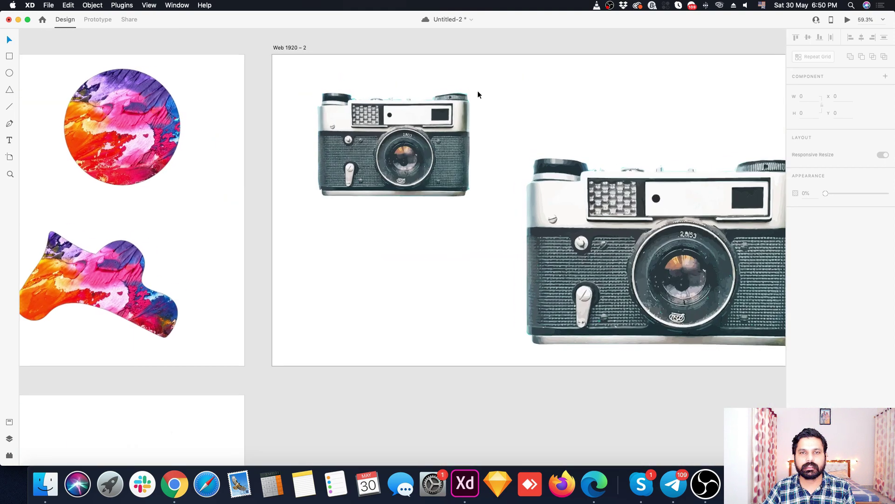
pyautogui.scroll(3, 477, 91)
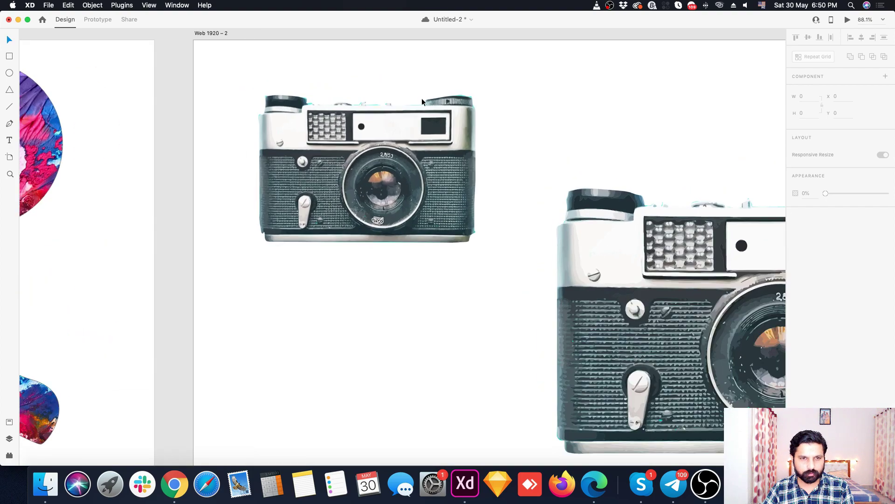
pyautogui.scroll(-1, 357, 158)
pyautogui.scroll(-6, 319, 161)
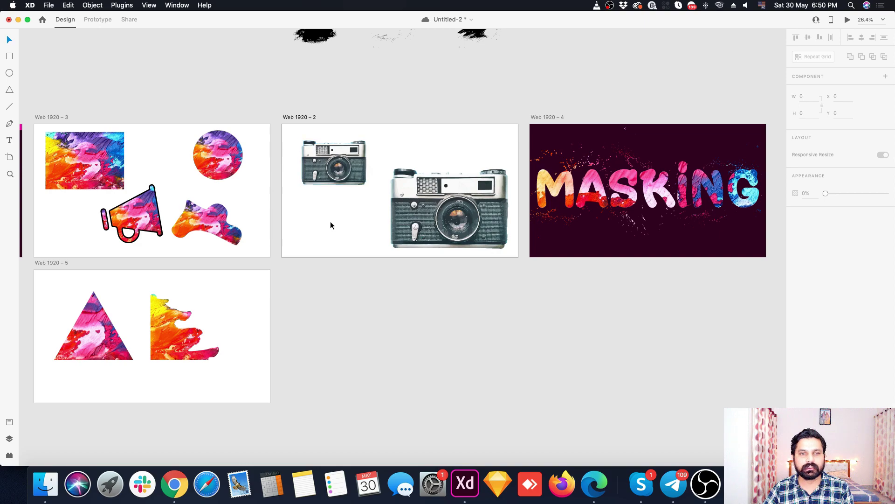
pyautogui.scroll(-2, 320, 189)
pyautogui.scroll(3, 322, 188)
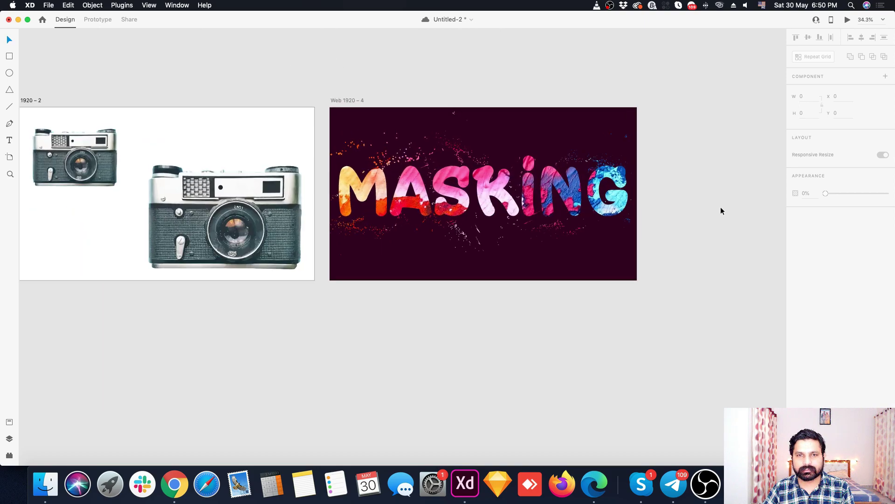
pyautogui.scroll(2, 723, 208)
pyautogui.scroll(5, 471, 196)
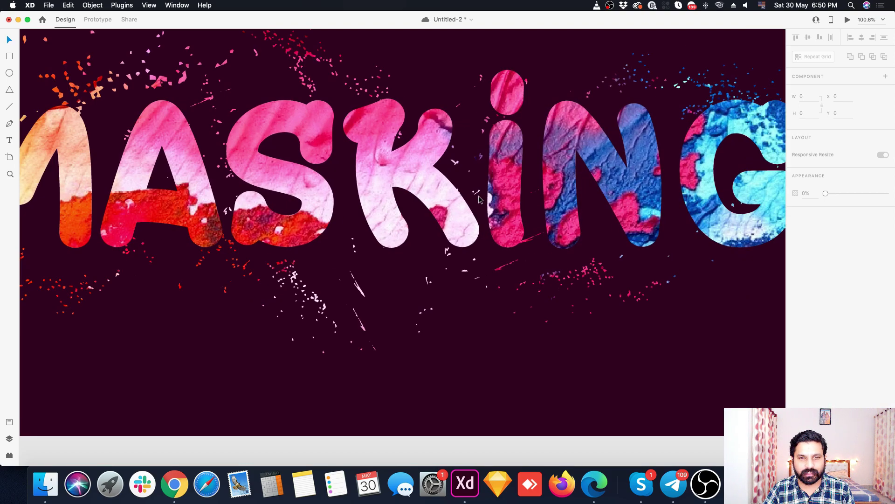
pyautogui.scroll(-6, 470, 196)
pyautogui.scroll(-3, 373, 101)
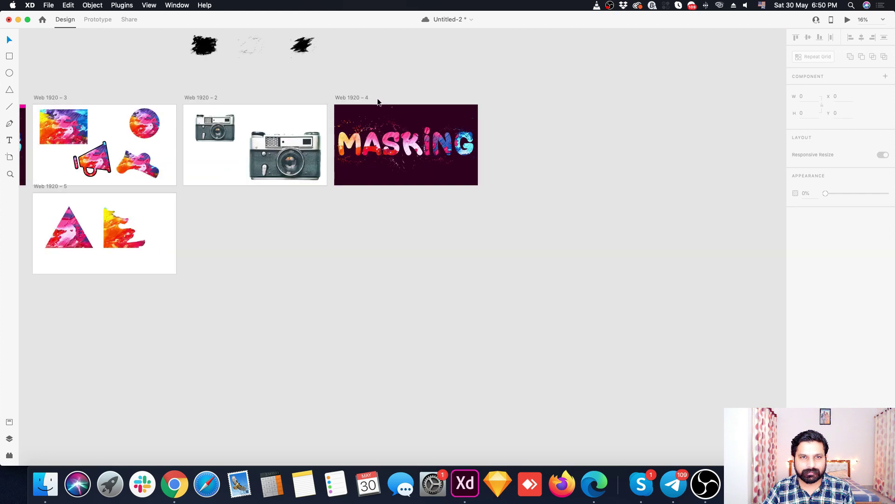
# - Duplicate the Web 1920 – 4 artboard directly below the original and delete the paint-filled lettering and splatter from the copy
pyautogui.moveTo(355, 99); pyautogui.dragTo(353, 187)
pyautogui.scroll(4, 436, 226)
pyautogui.click(166, 210)
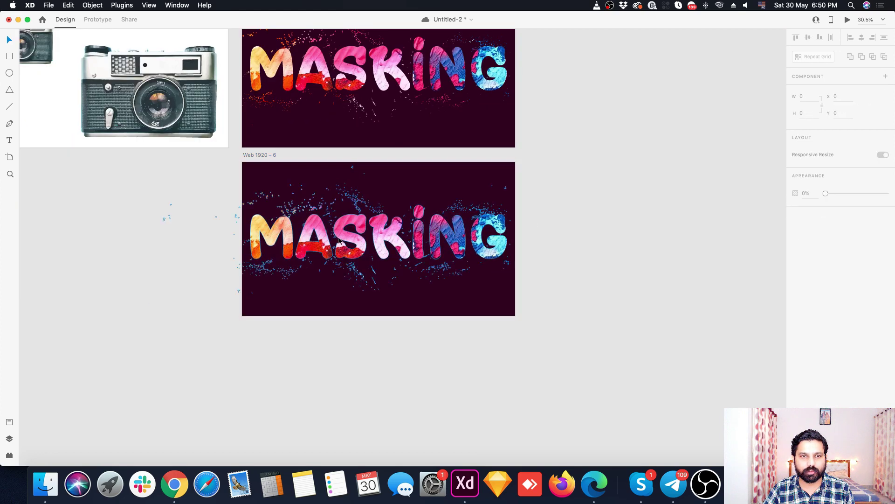
pyautogui.scroll(3, 338, 238)
pyautogui.moveTo(338, 239); pyautogui.dragTo(346, 236)
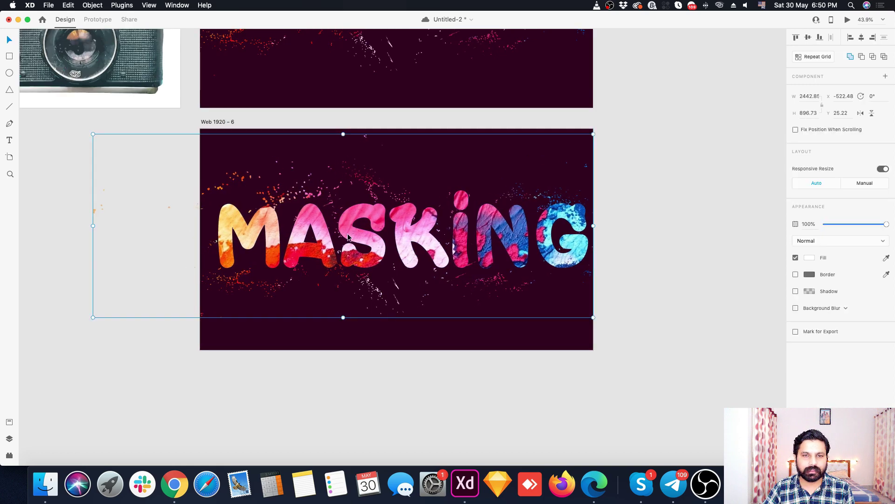
pyautogui.scroll(-2, 349, 238)
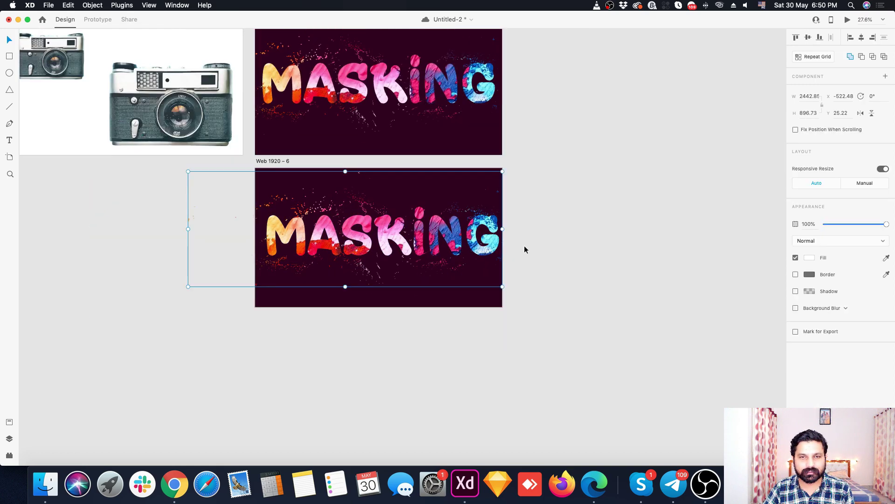
pyautogui.press('Delete')
pyautogui.scroll(-5, 524, 249)
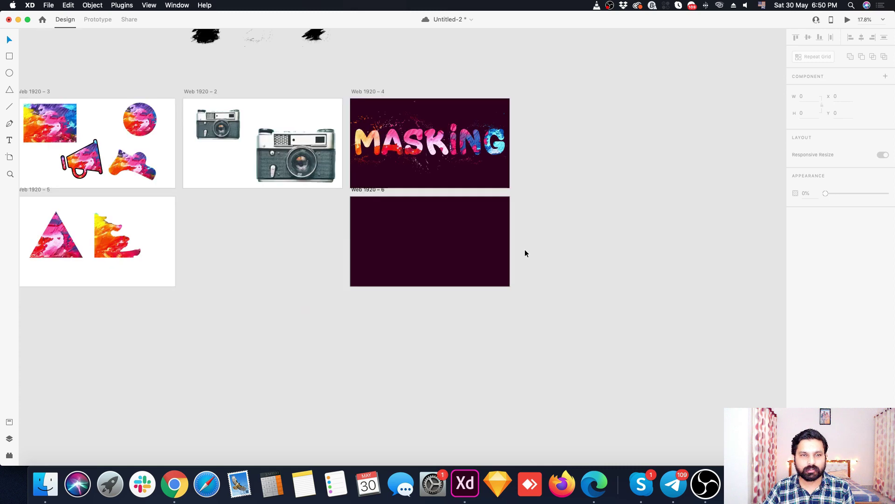
# - Place a copy of the pink MASKING text in the middle of the empty dark artboard
pyautogui.click(151, 224)
pyautogui.moveTo(150, 224); pyautogui.dragTo(422, 236)
pyautogui.scroll(4, 466, 238)
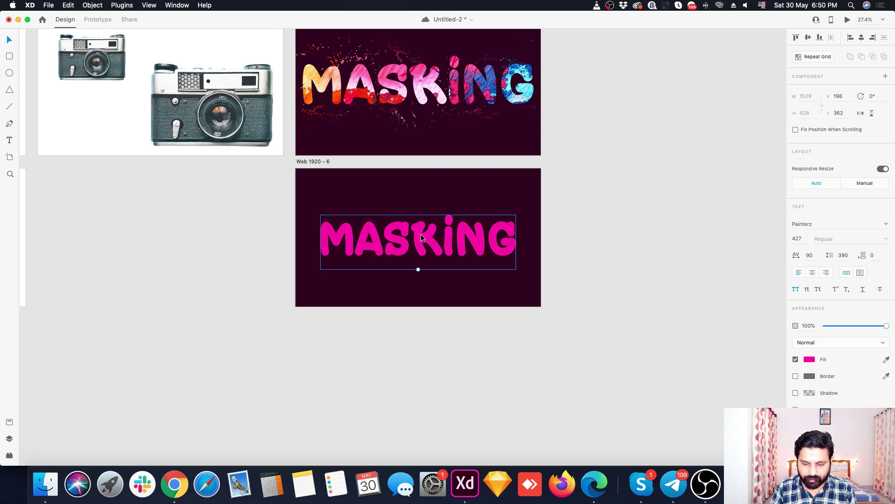
# - Try converting the pink MASKING text on the dark artboard to a path, and undo the conversion
pyautogui.press('super+8')
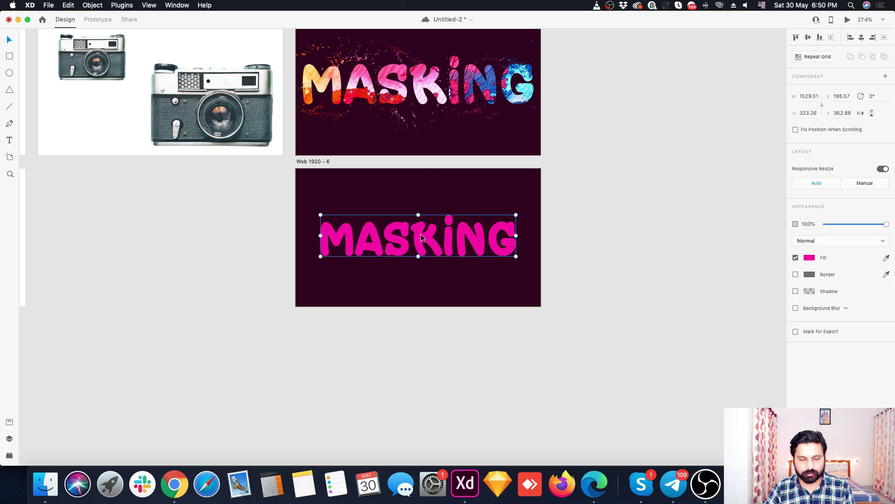
pyautogui.doubleClick(420, 234)
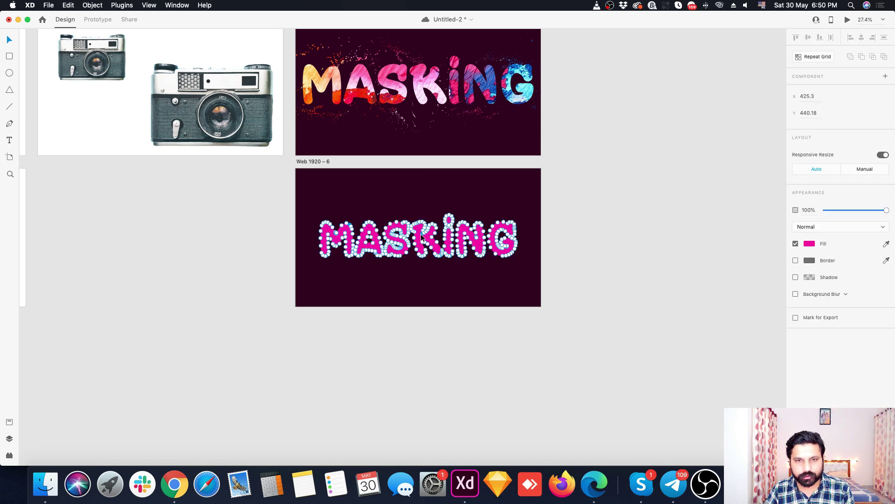
pyautogui.press('super+3')
pyautogui.moveTo(423, 170); pyautogui.dragTo(441, 125)
pyautogui.click(441, 319)
pyautogui.press('super+z')
pyautogui.scroll(-3, 418, 160)
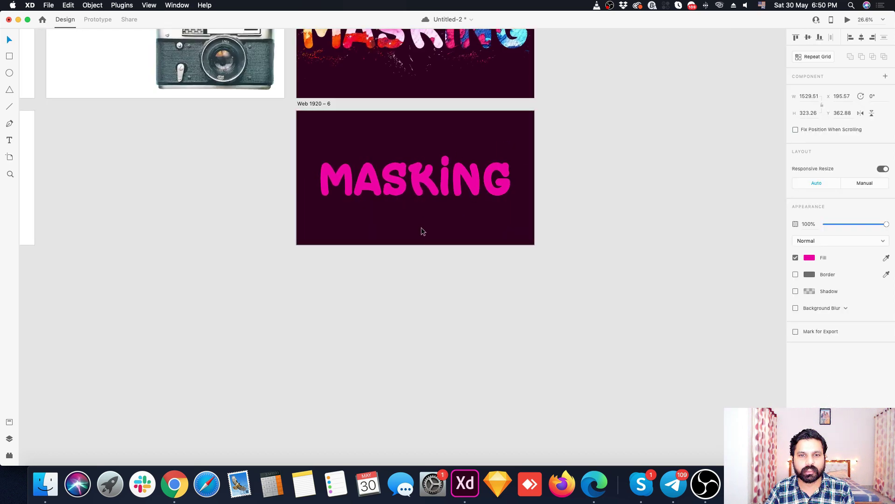
pyautogui.press('super+z')
# - Place a spare copy of the pink MASKING text on the pasteboard below the dark artboard
pyautogui.scroll(-3, 412, 273)
pyautogui.moveTo(416, 229); pyautogui.dragTo(434, 306)
pyautogui.click(427, 350)
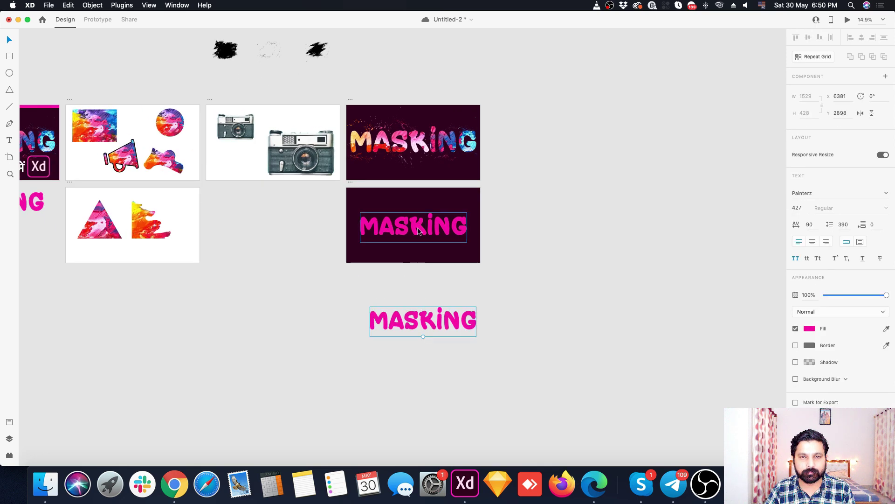
# - Convert the MASKING text on the Web 1920 – 6 artboard to a path and check its anchor points
pyautogui.scroll(5, 418, 229)
pyautogui.click(418, 227)
pyautogui.press('super+8')
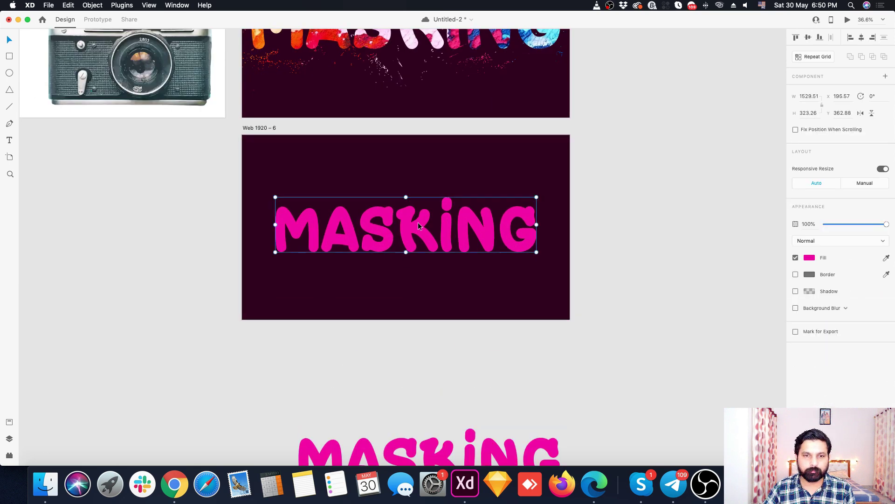
pyautogui.scroll(3, 418, 222)
pyautogui.doubleClick(420, 220)
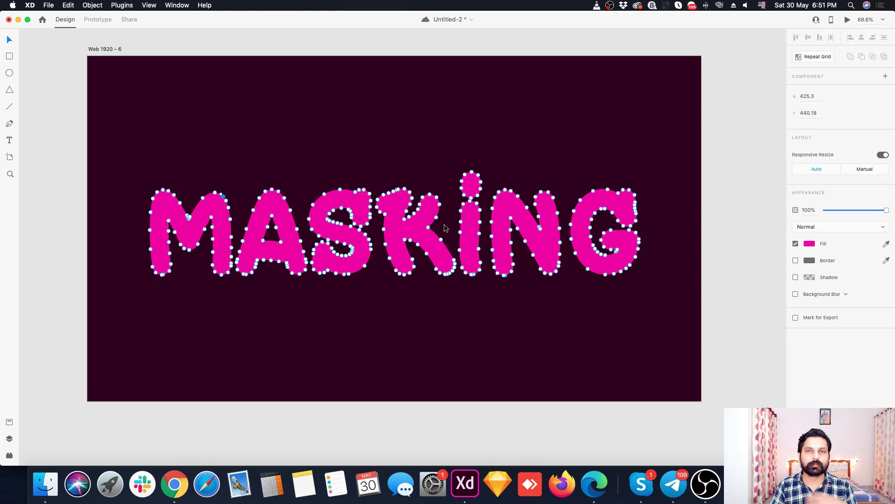
pyautogui.scroll(-4, 401, 248)
pyautogui.click(394, 262)
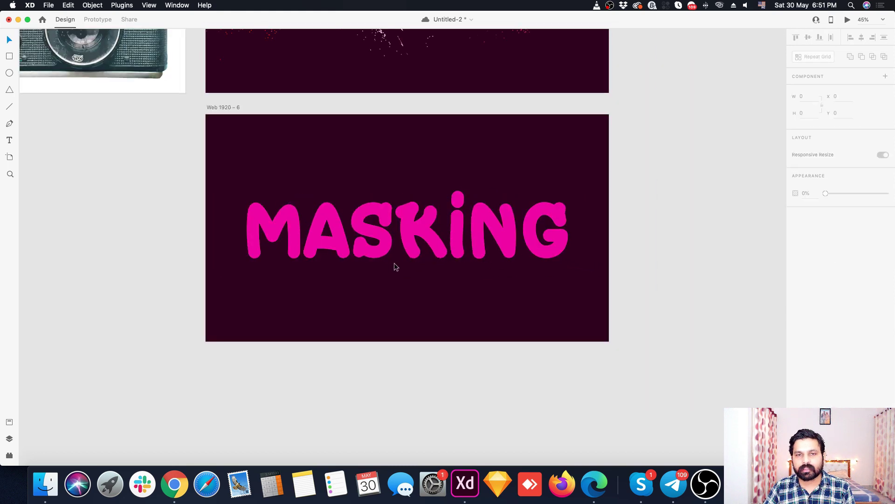
# - Move the MASKING path slightly higher on its artboard, to a Y position of about 325
pyautogui.moveTo(386, 257); pyautogui.dragTo(397, 237)
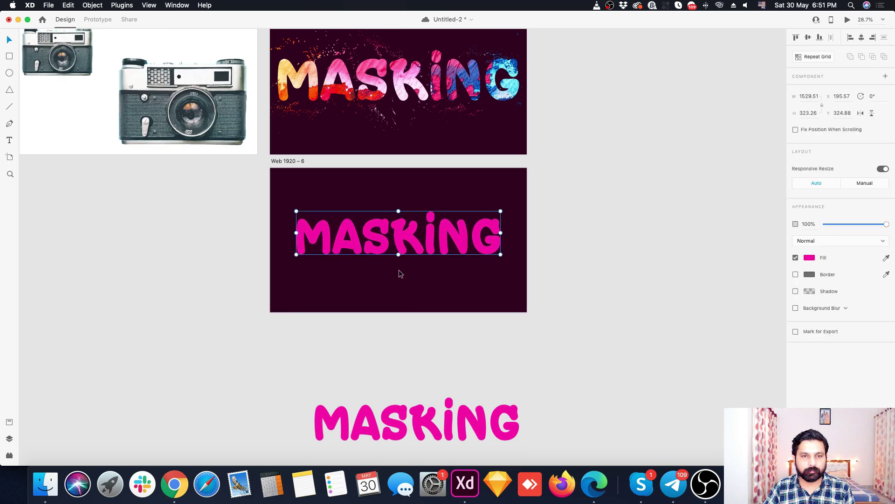
pyautogui.scroll(3, 399, 238)
pyautogui.scroll(-3, 399, 235)
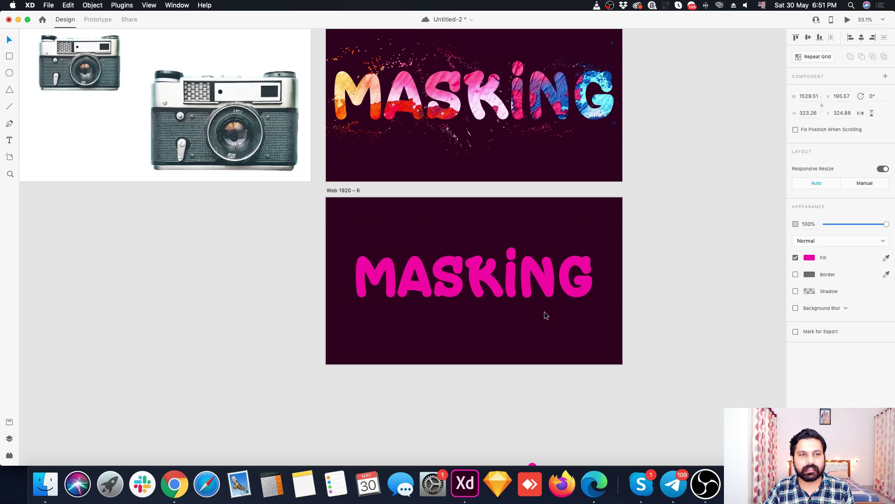
# - Fill the MASKING path with the image abstract-2468874_1280.jpg and move the lettering to about X 174, Y 346
pyautogui.scroll(3, 544, 312)
pyautogui.scroll(2, 529, 305)
pyautogui.click(46, 484)
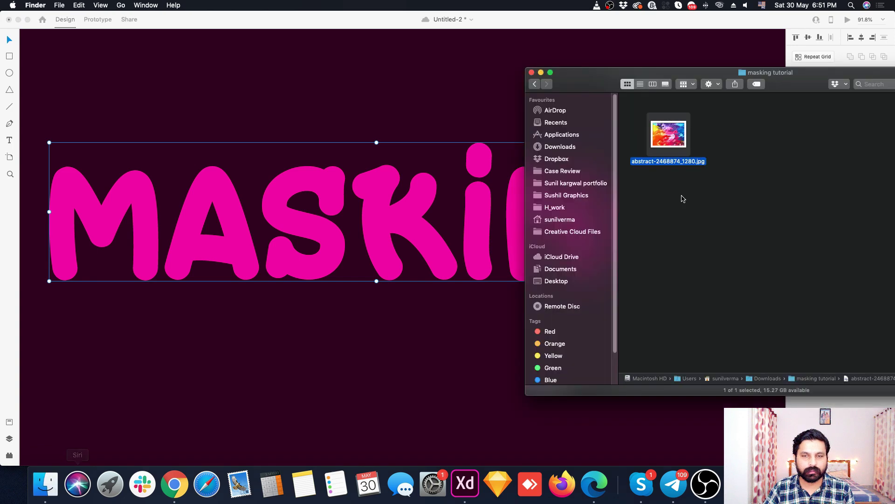
pyautogui.moveTo(658, 139); pyautogui.dragTo(416, 206)
pyautogui.scroll(-3, 416, 206)
pyautogui.click(415, 284)
pyautogui.scroll(2, 416, 283)
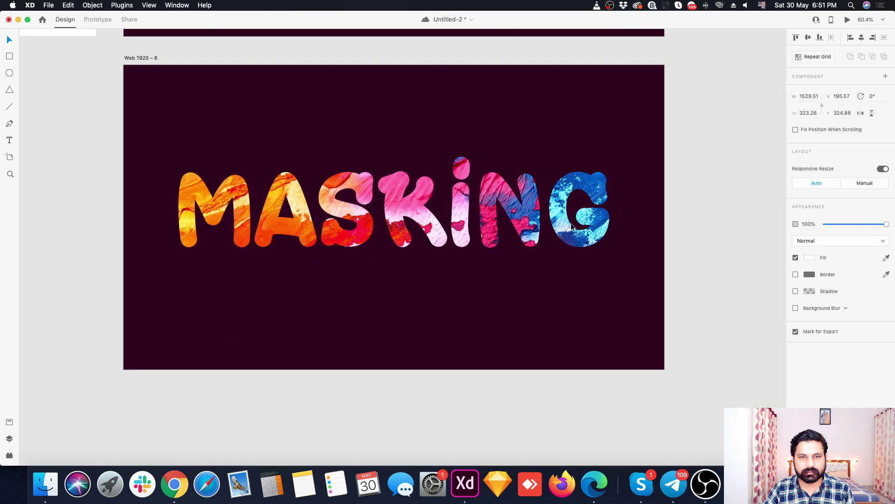
pyautogui.click(455, 208)
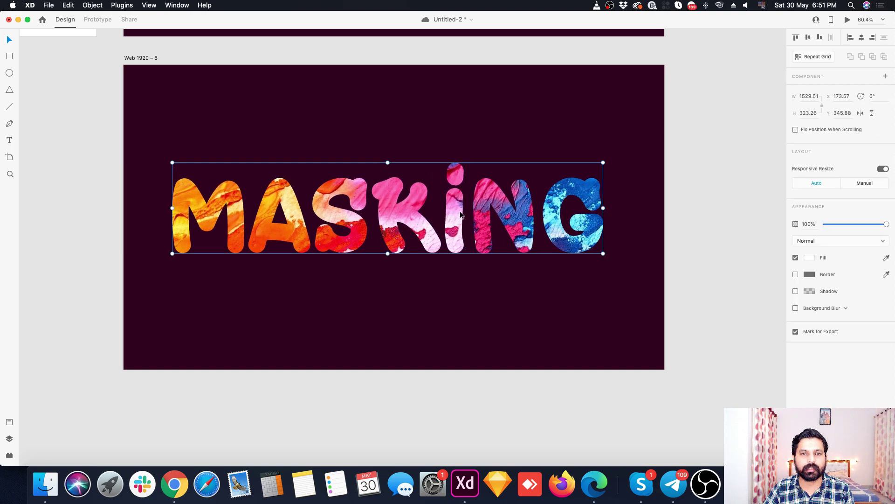
# - View the three black brush and splatter shapes above the artboards and save the document
pyautogui.scroll(-3, 457, 210)
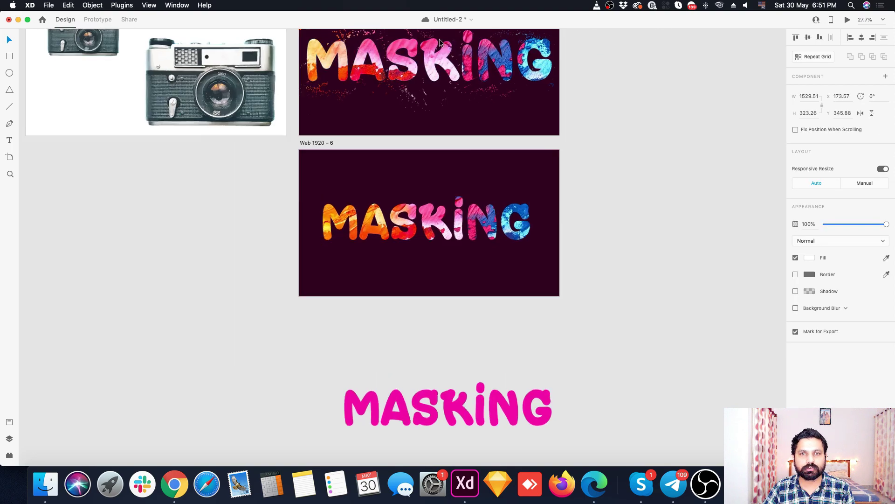
pyautogui.scroll(3, 367, 163)
pyautogui.scroll(-5, 181, 156)
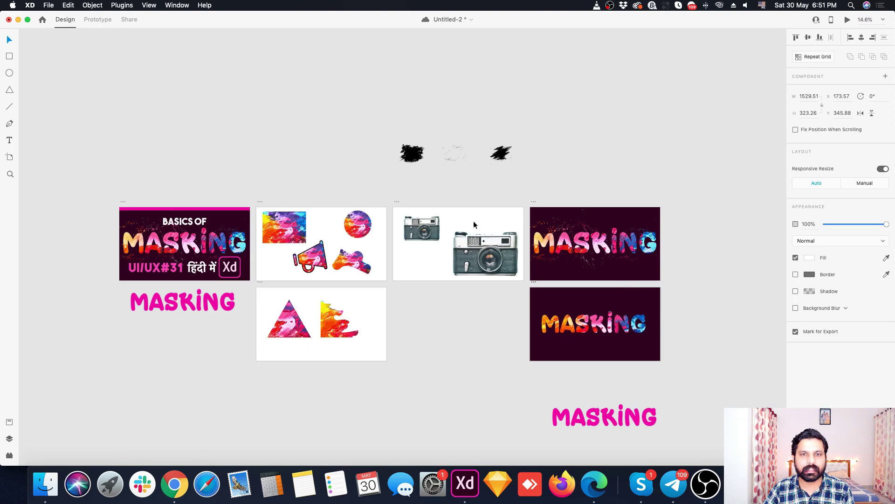
pyautogui.scroll(3, 472, 226)
pyautogui.scroll(3, 354, 63)
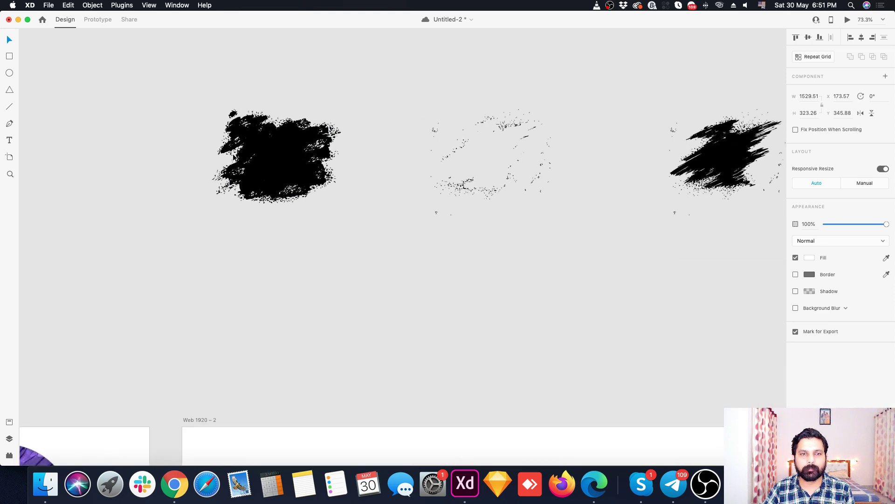
pyautogui.scroll(-2, 173, 207)
pyautogui.scroll(1, 679, 151)
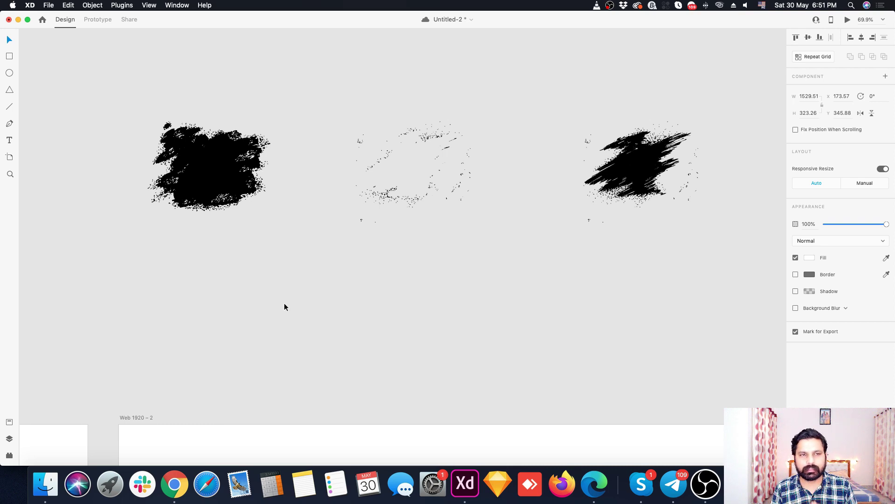
pyautogui.press('super+s')
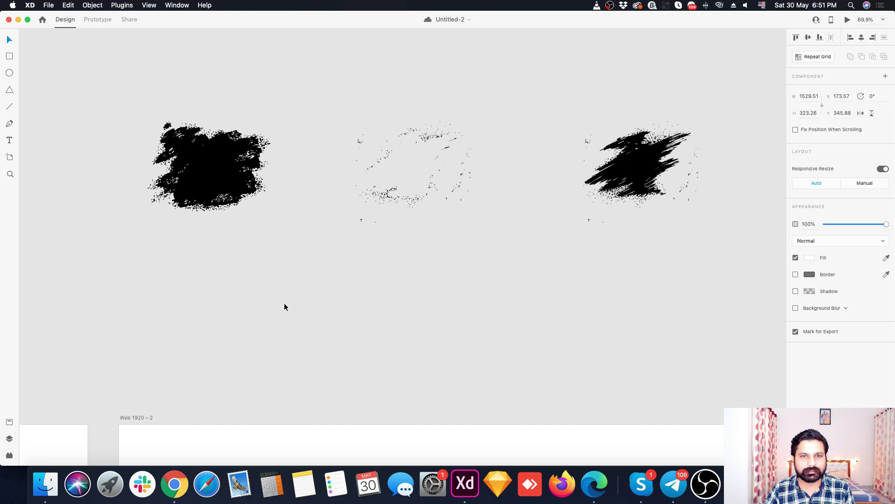
# - Move the solid black brush blot slightly toward the speckled splatter shape, to about X 4148, Y -930
pyautogui.scroll(-10, 267, 201)
pyautogui.scroll(8, 265, 202)
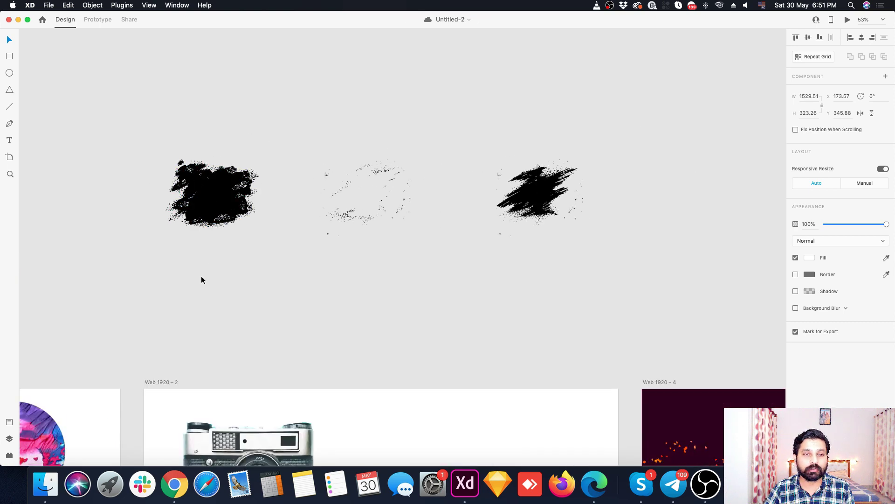
pyautogui.scroll(3, 189, 182)
pyautogui.click(207, 222)
pyautogui.moveTo(212, 232); pyautogui.dragTo(228, 190)
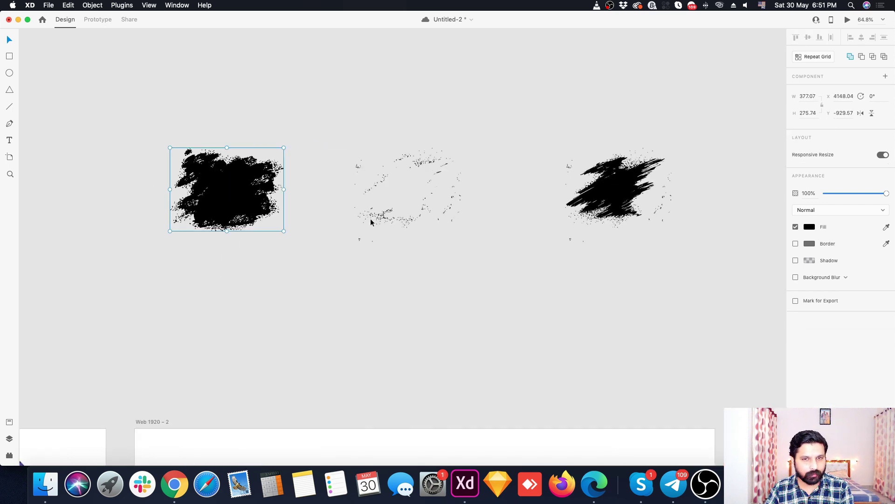
# - Inspect the individual specks inside the middle splatter shape up close
pyautogui.click(383, 218)
pyautogui.click(384, 217)
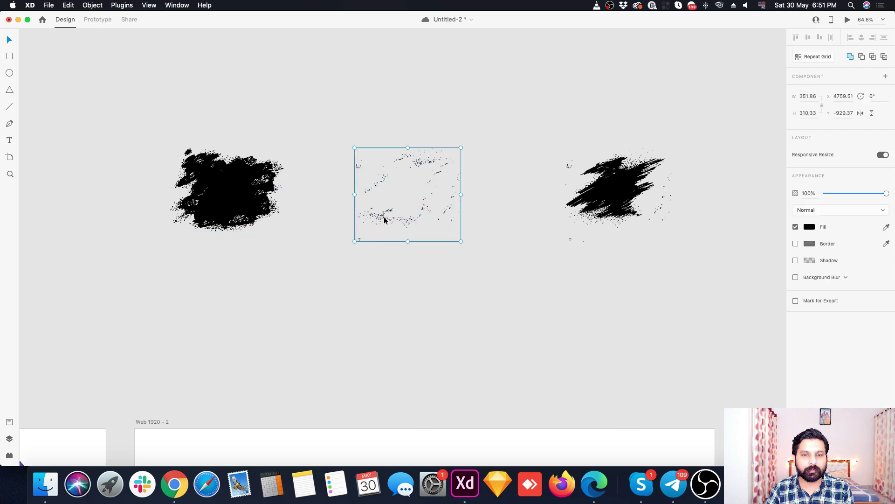
pyautogui.scroll(10, 385, 216)
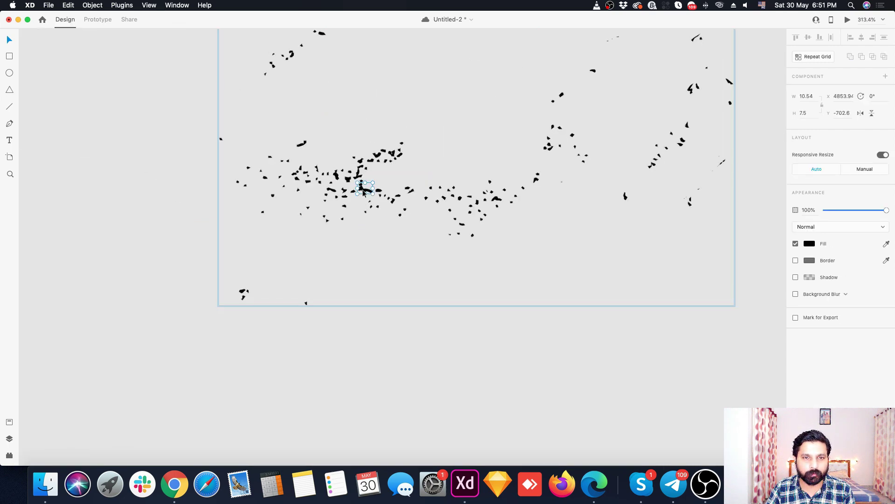
pyautogui.scroll(-7, 363, 231)
pyautogui.click(366, 261)
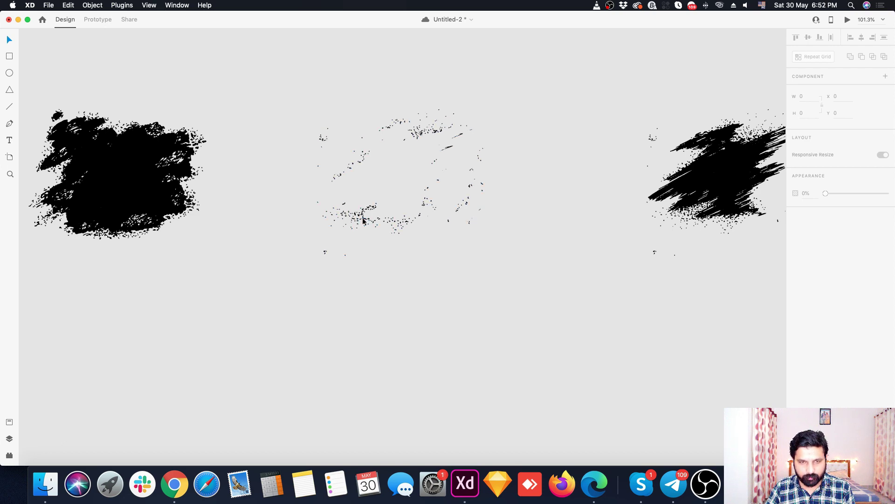
# - Copy the whole speckled splatter shape onto the MASKING lettering in the Web 1920 – 6 artboard
pyautogui.moveTo(328, 60); pyautogui.dragTo(444, 276)
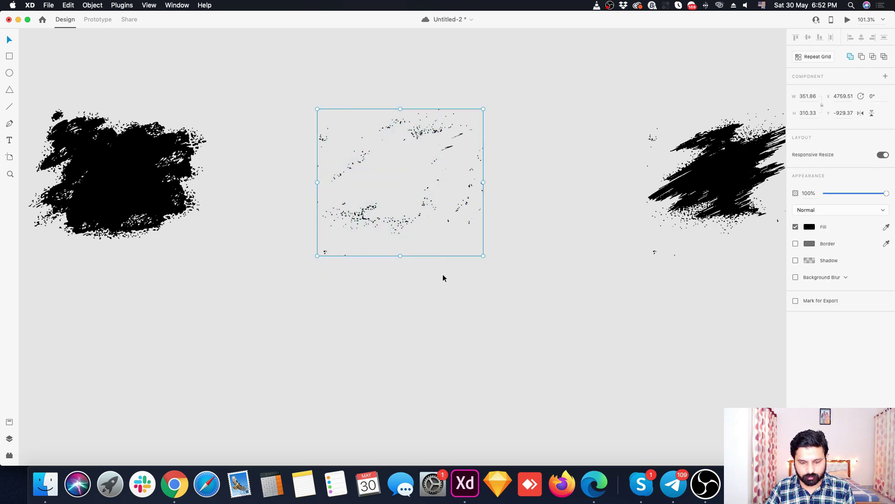
pyautogui.scroll(-12, 367, 189)
pyautogui.scroll(12, 536, 396)
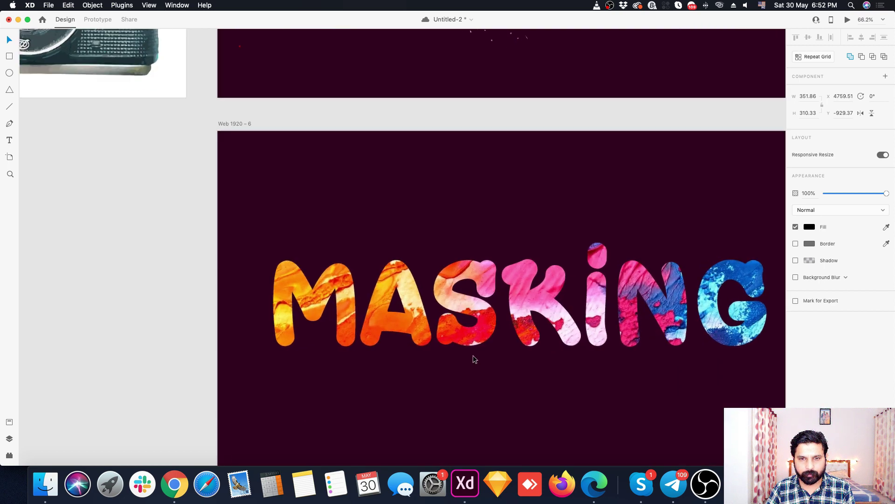
pyautogui.click(461, 280)
pyautogui.doubleClick(462, 280)
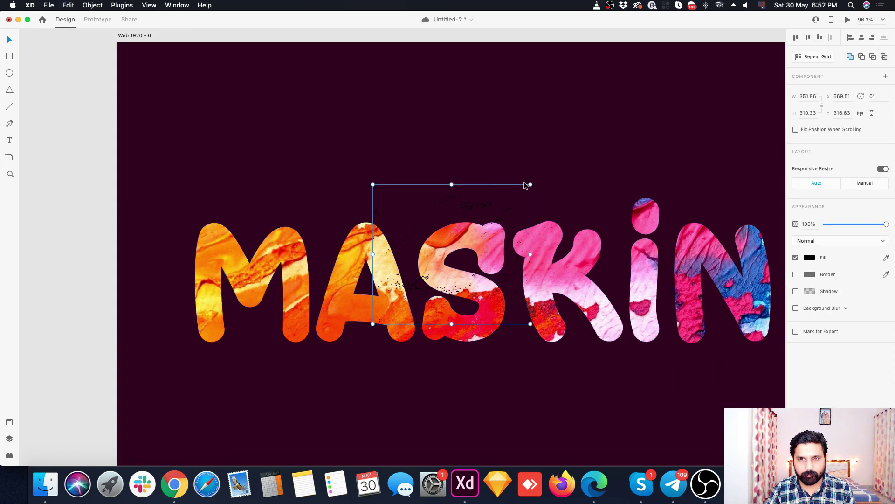
# - Enlarge the pasted splatter to about 462 × 407 and place it around the letter M, at about X 100, Y 355
pyautogui.moveTo(531, 183)
pyautogui.mouseDown()
pyautogui.moveTo(578, 100)
pyautogui.moveTo(570, 107)
pyautogui.mouseUp()
pyautogui.moveTo(522, 172)
pyautogui.mouseDown()
pyautogui.moveTo(385, 221)
pyautogui.moveTo(309, 232)
pyautogui.mouseUp()
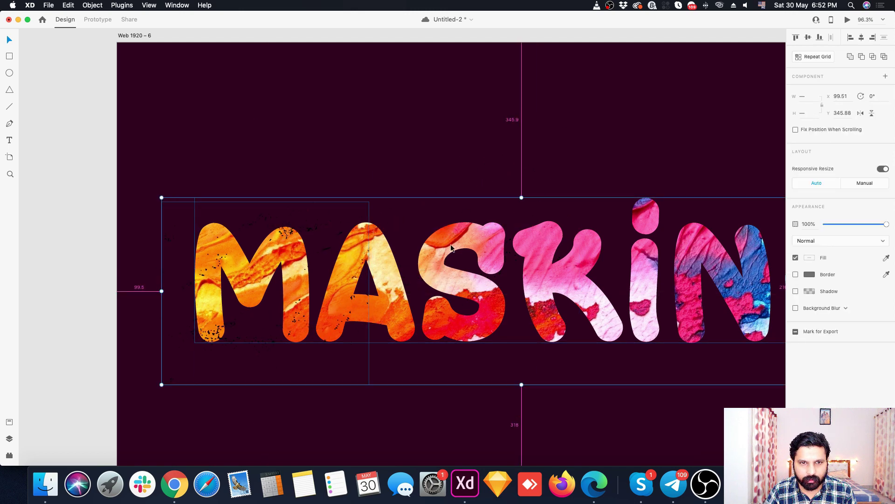
pyautogui.click(312, 252)
pyautogui.click(309, 231)
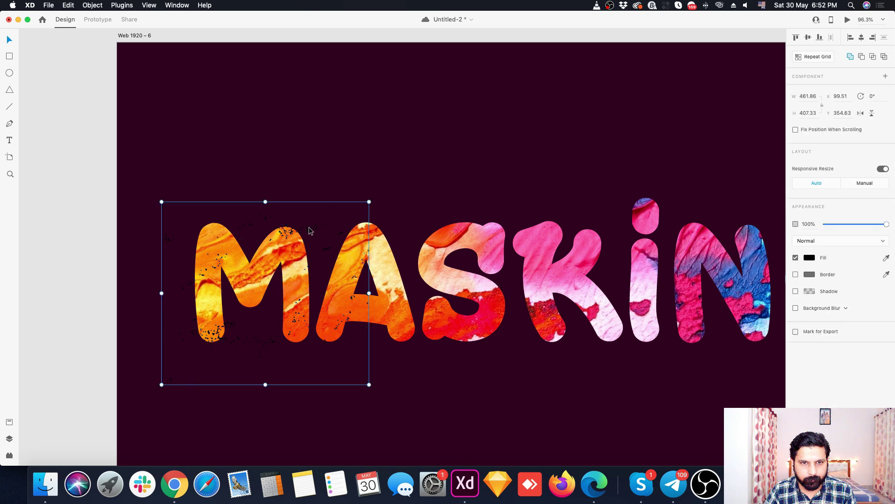
# - Duplicate the splatter over the letters S and K and rotate the copy to 60°
pyautogui.moveTo(309, 230); pyautogui.dragTo(512, 227)
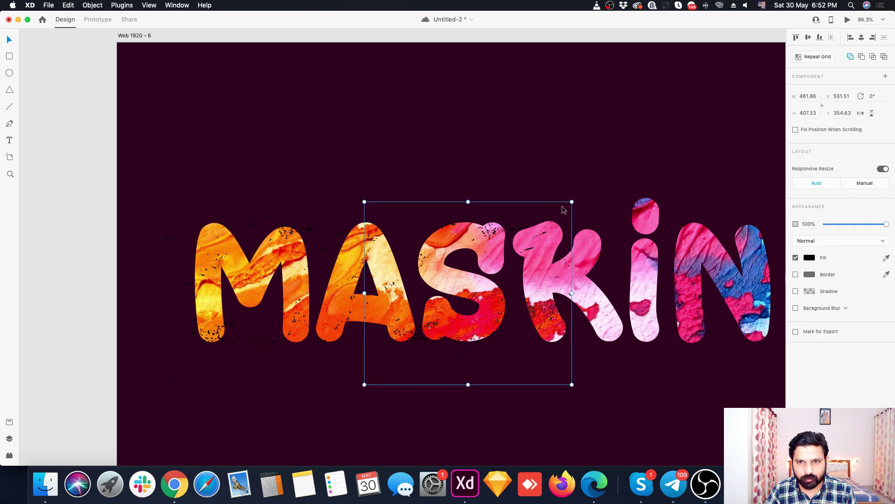
pyautogui.moveTo(569, 199); pyautogui.dragTo(543, 286)
pyautogui.hscroll(10, 544, 286)
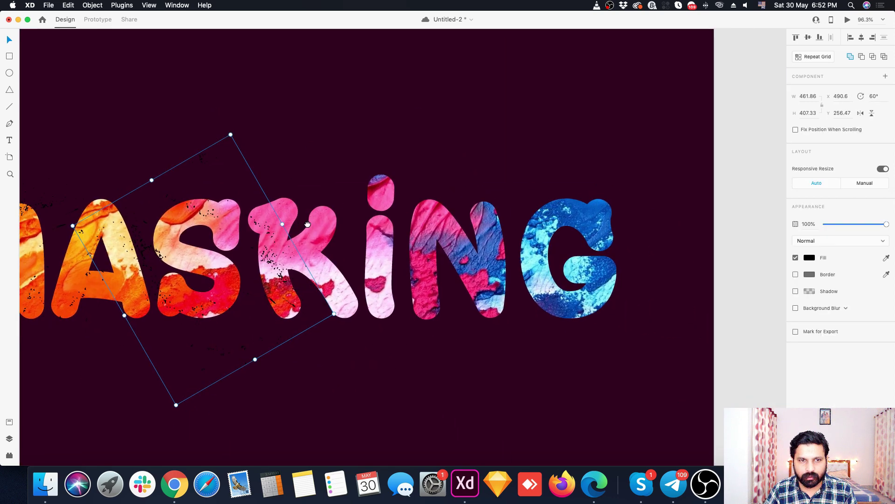
# - Duplicate the splatter over the letters N and G, rotated to 85° and flipped horizontally
pyautogui.moveTo(258, 230); pyautogui.dragTo(550, 236)
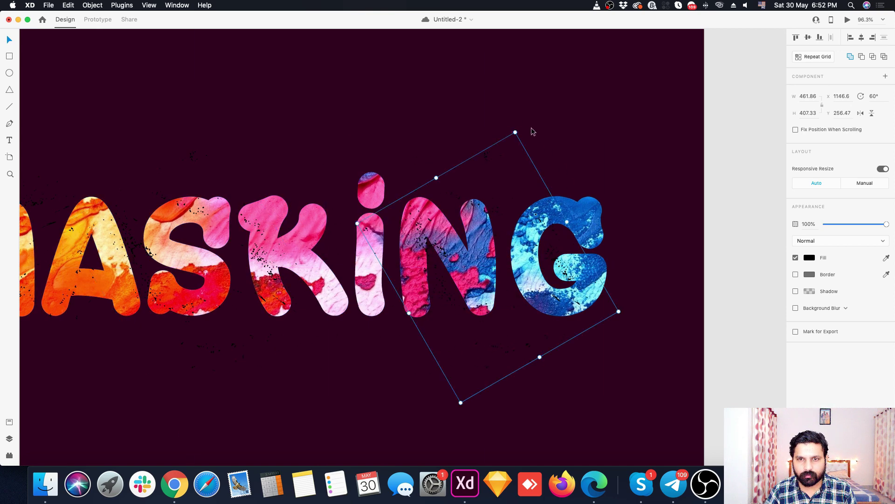
pyautogui.moveTo(516, 129); pyautogui.dragTo(601, 180)
pyautogui.click(861, 113)
pyautogui.scroll(-6, 535, 241)
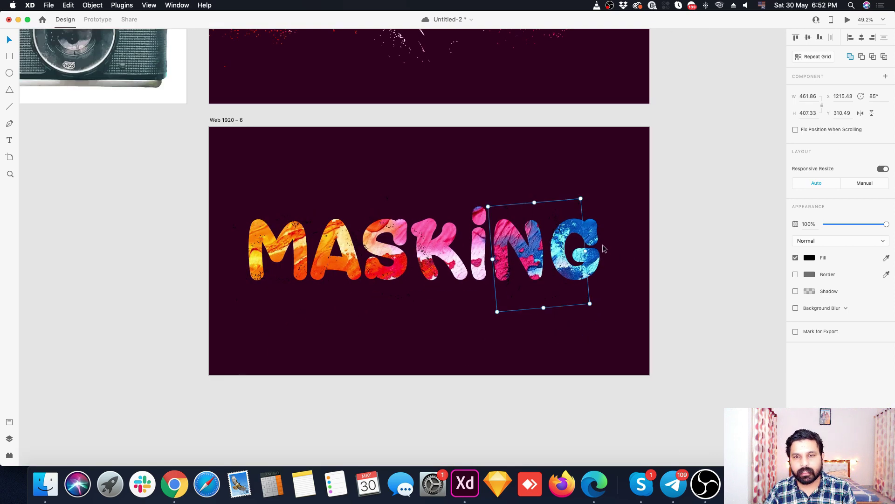
# - Select all three splatter shapes together with the image-filled MASKING lettering and save the document
pyautogui.keyDown('shift'); pyautogui.click(420, 247); pyautogui.keyUp('shift')
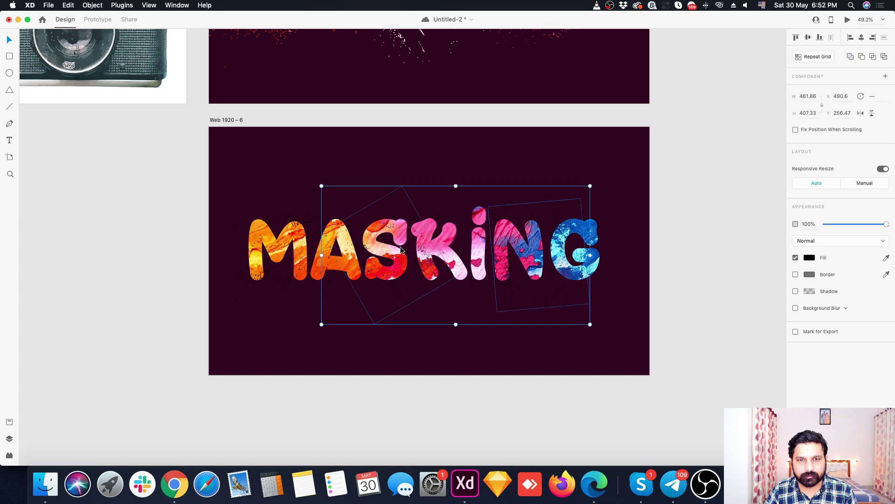
pyautogui.keyDown('shift'); pyautogui.click(299, 228); pyautogui.keyUp('shift')
pyautogui.moveTo(298, 225); pyautogui.dragTo(311, 202)
pyautogui.press('super+z')
pyautogui.scroll(4, 368, 253)
pyautogui.scroll(2, 368, 253)
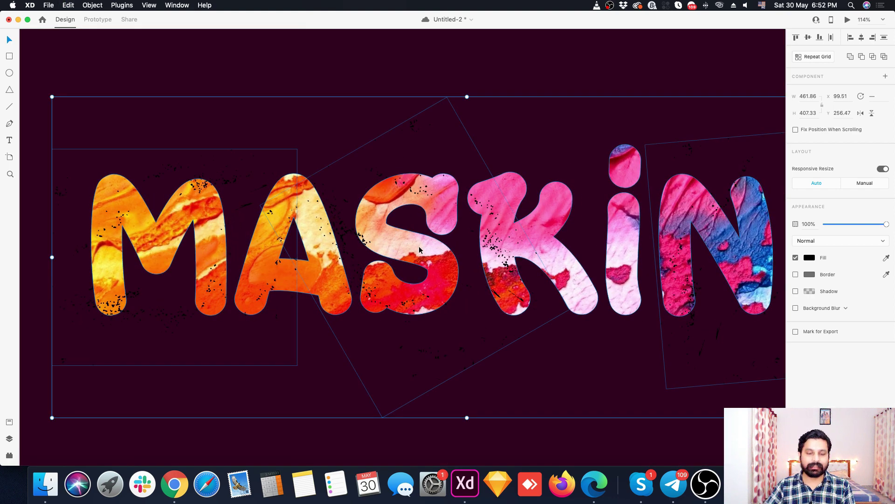
pyautogui.scroll(-3, 419, 246)
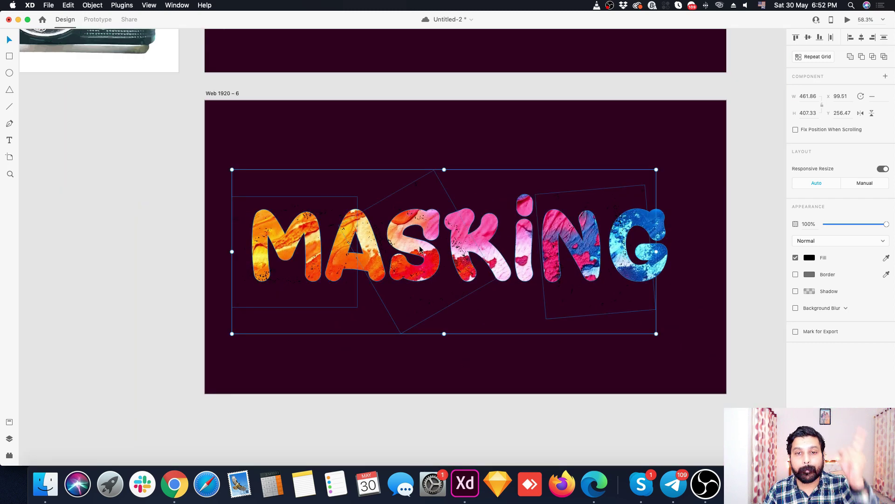
pyautogui.keyDown('shift'); pyautogui.click(496, 222); pyautogui.keyUp('shift')
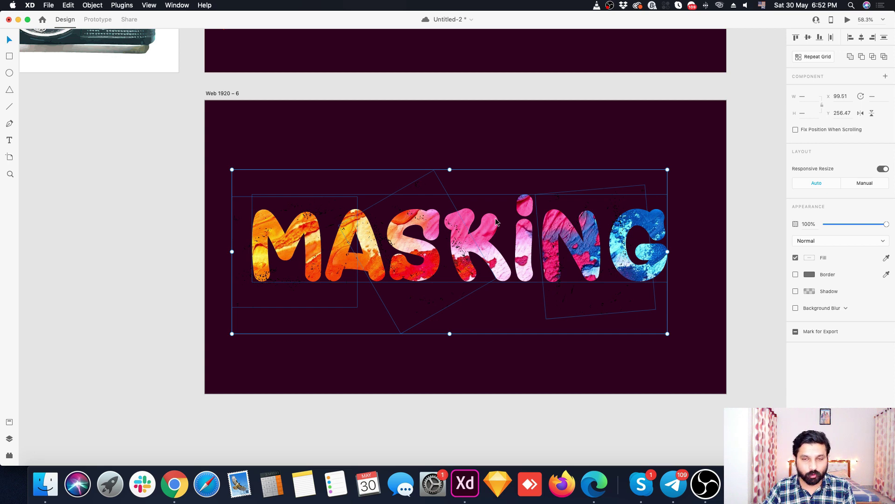
pyautogui.scroll(-3, 486, 228)
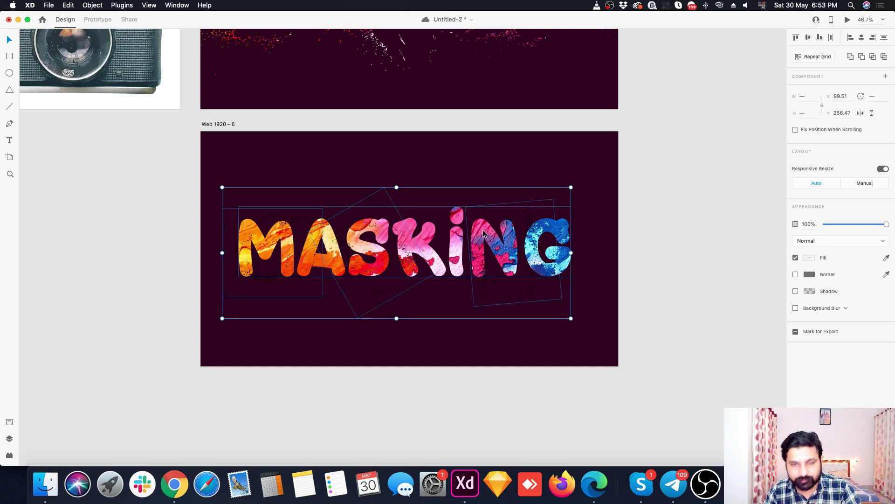
pyautogui.press('super+s')
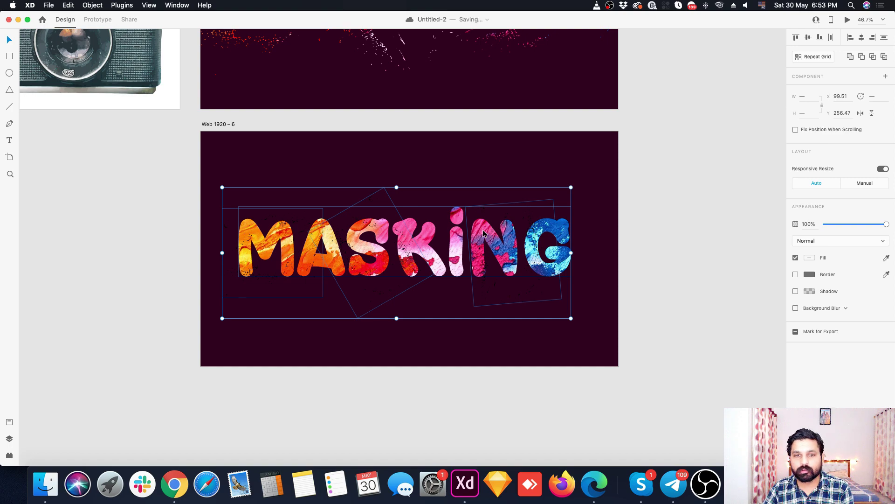
pyautogui.hotkey('ctrl', 'Up')
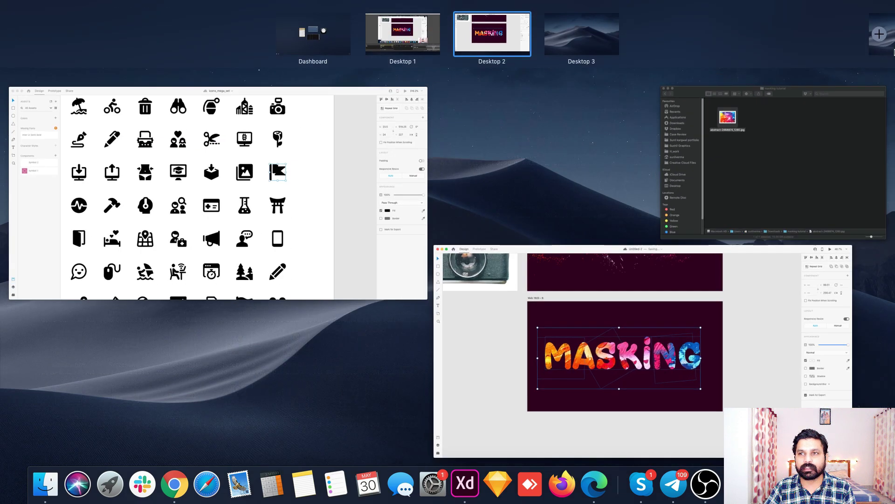
pyautogui.hotkey('ctrl', 'Up')
pyautogui.press('alt')
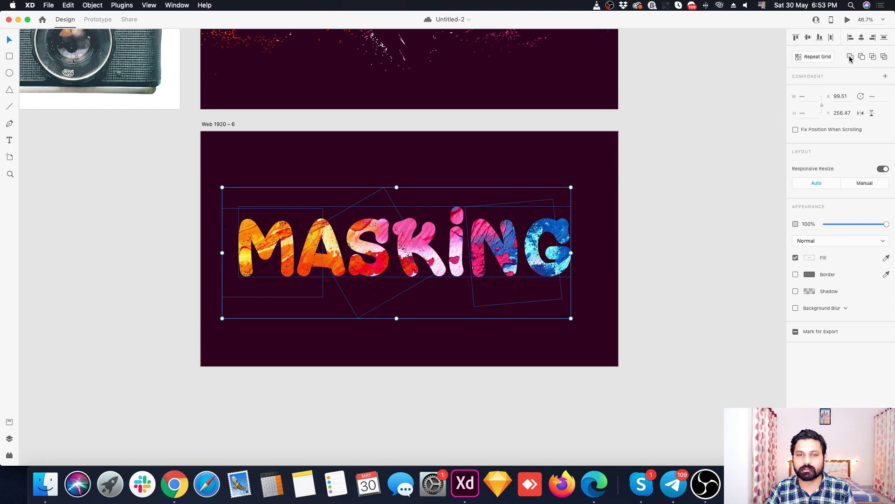
# - Combine the three splatters and the MASKING lettering into one image-filled shape with the Add operation, and save the document
pyautogui.click(850, 59)
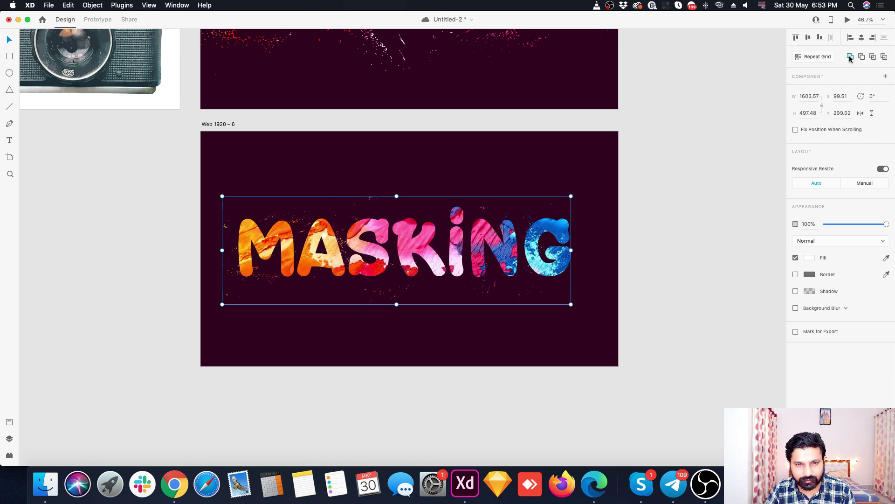
pyautogui.scroll(5, 269, 293)
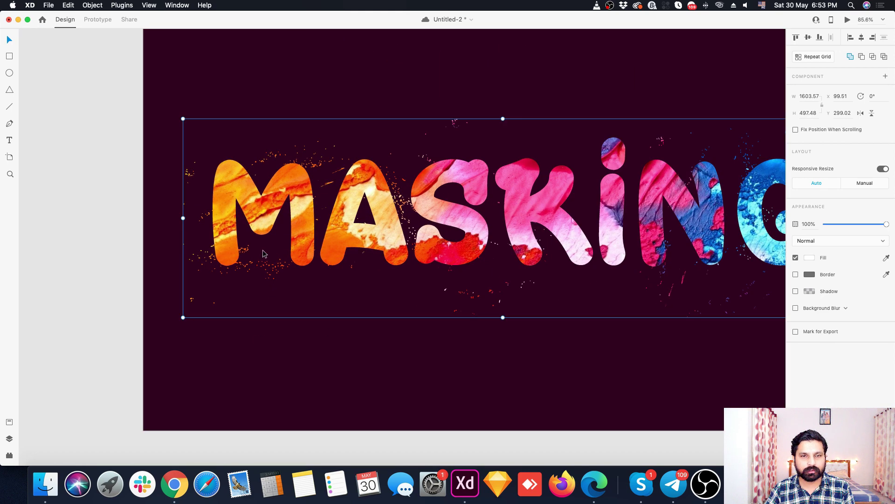
pyautogui.click(92, 185)
pyautogui.scroll(-2, 95, 185)
pyautogui.scroll(-4, 228, 219)
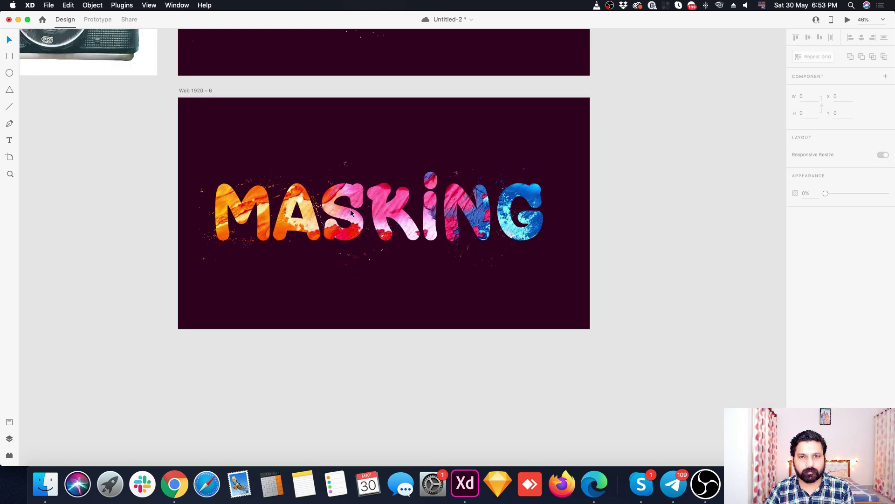
pyautogui.scroll(3, 329, 208)
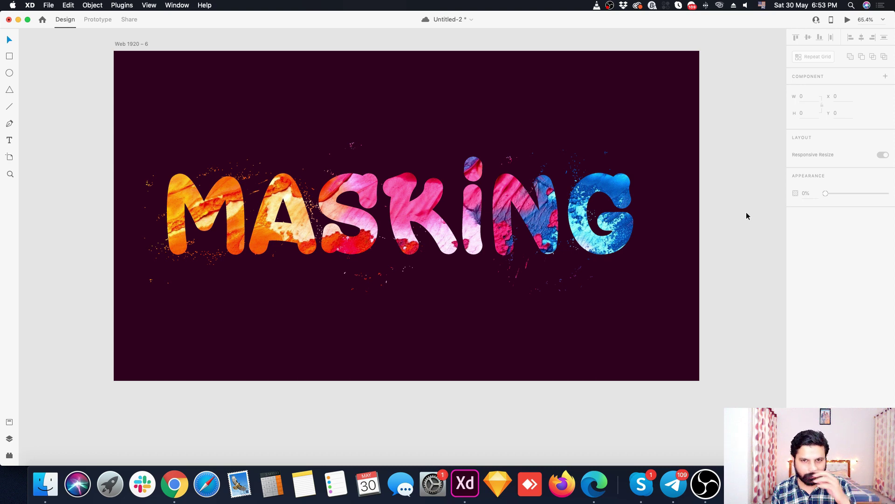
pyautogui.press('super+s')
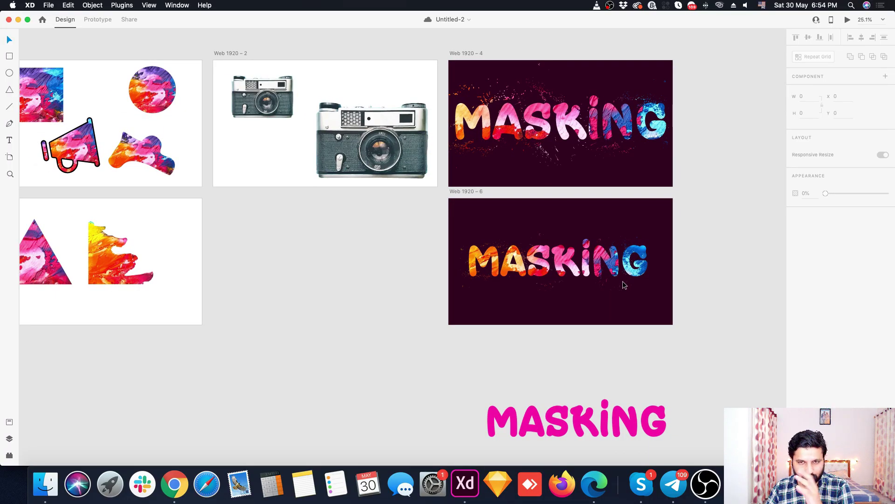
pyautogui.scroll(-3, 583, 255)
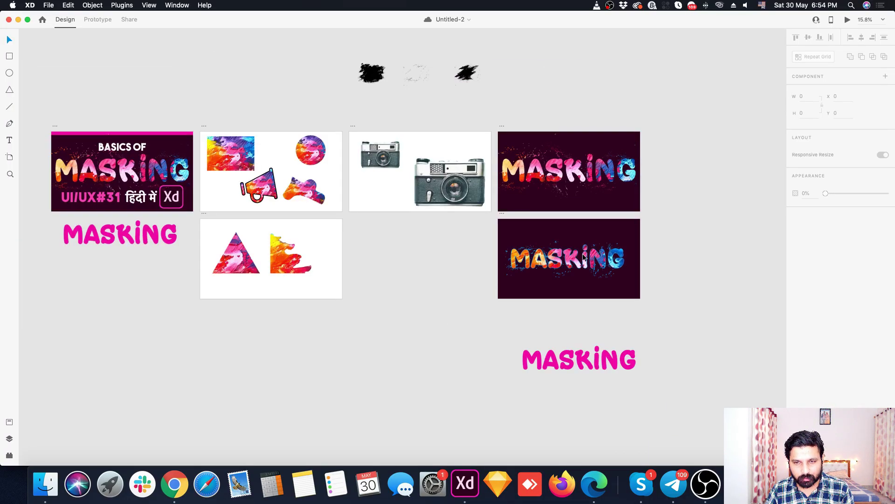